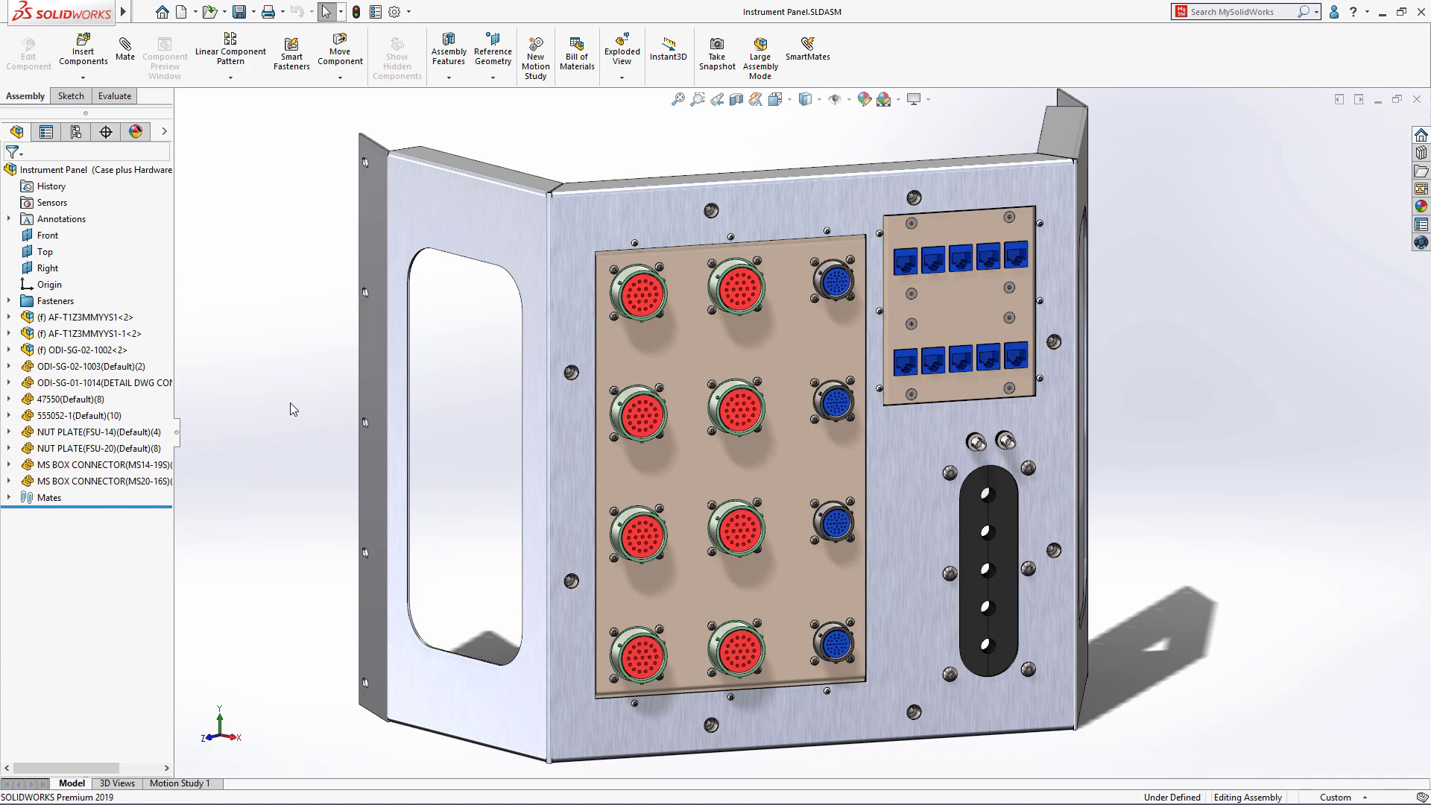
Step: Open Panel Housing in its own window with Ctrl+O and orbit to view both side flanges
click(559, 413)
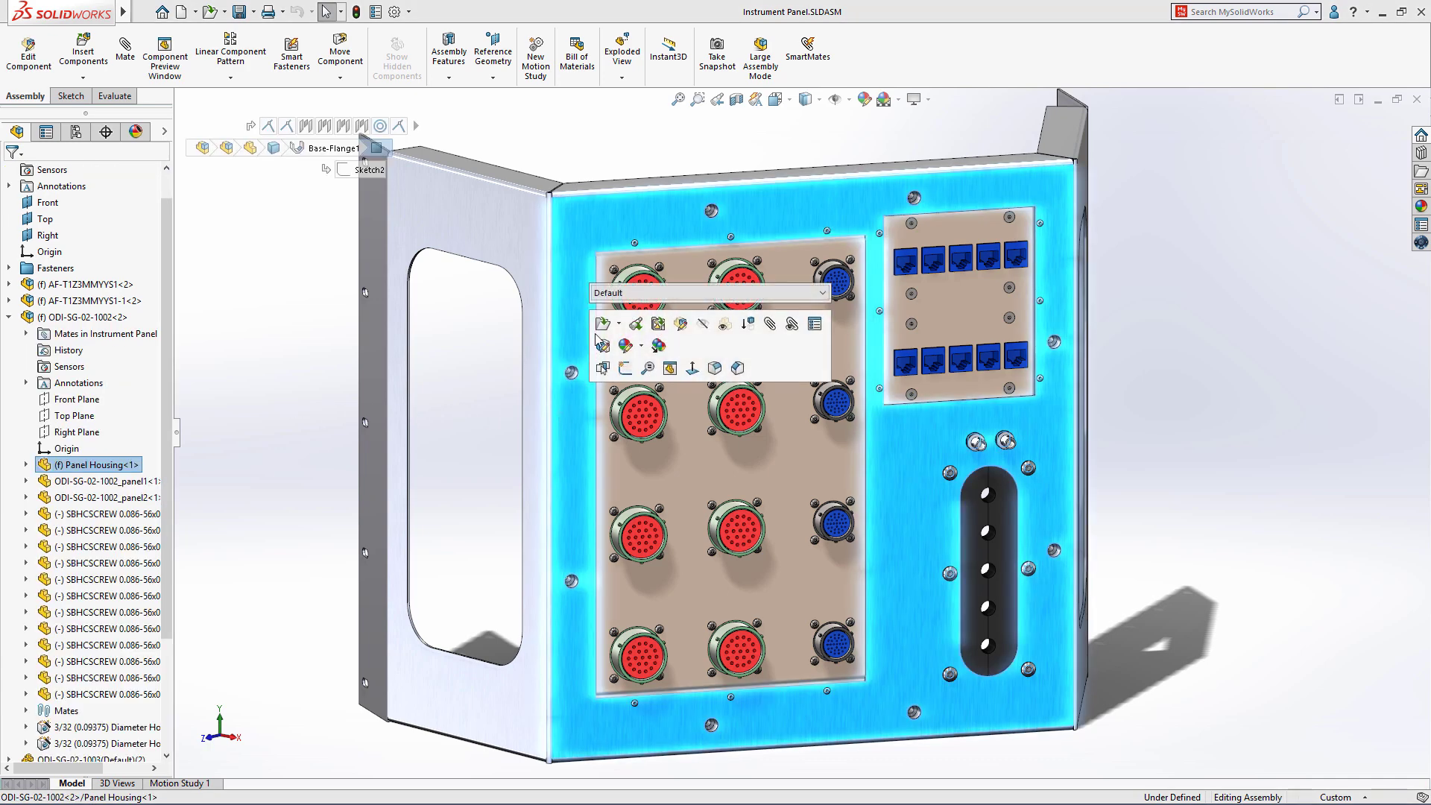
key(ctrl+o)
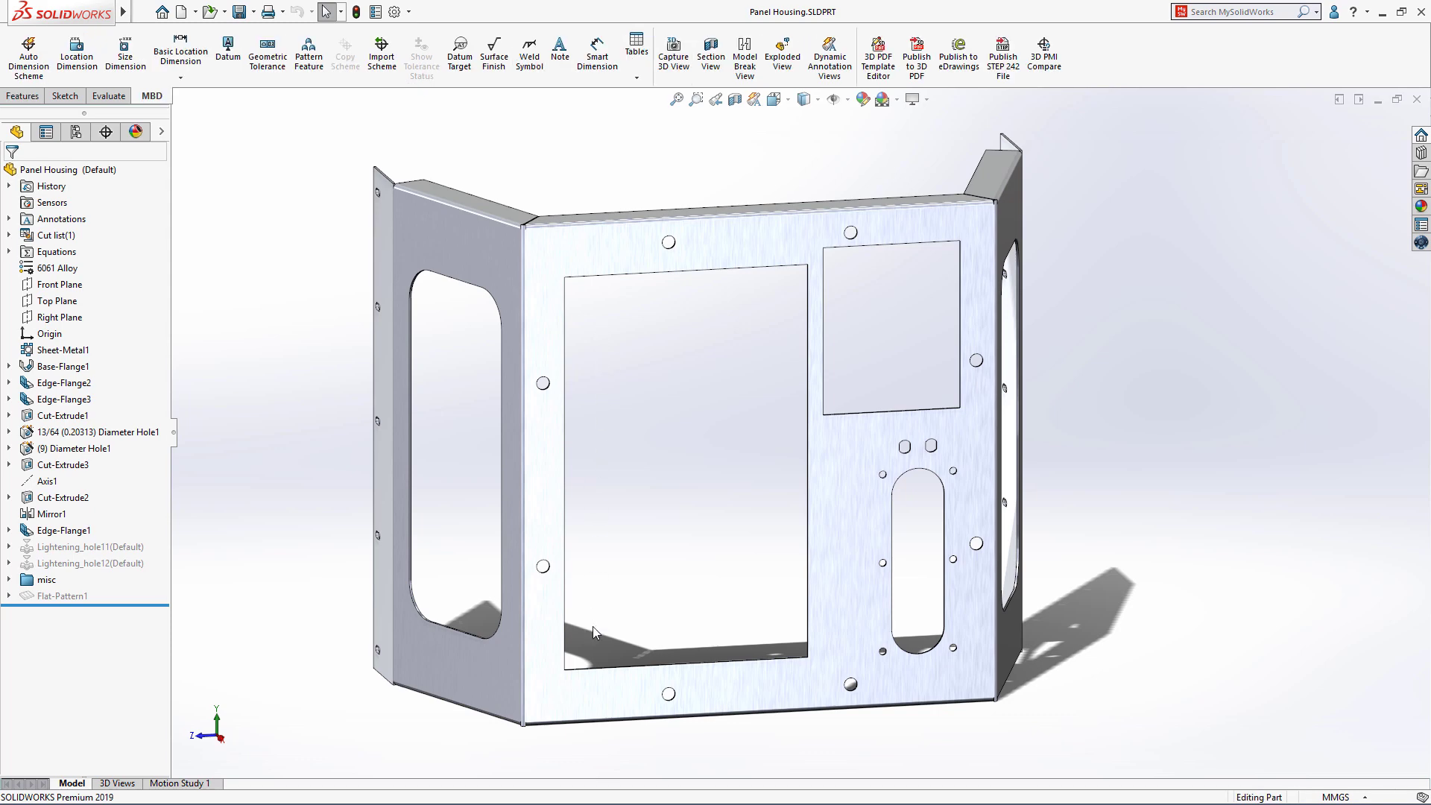
mouse_move(655, 741)
middle_down()
mouse_move(522, 744)
mouse_move(665, 742)
middle_up()
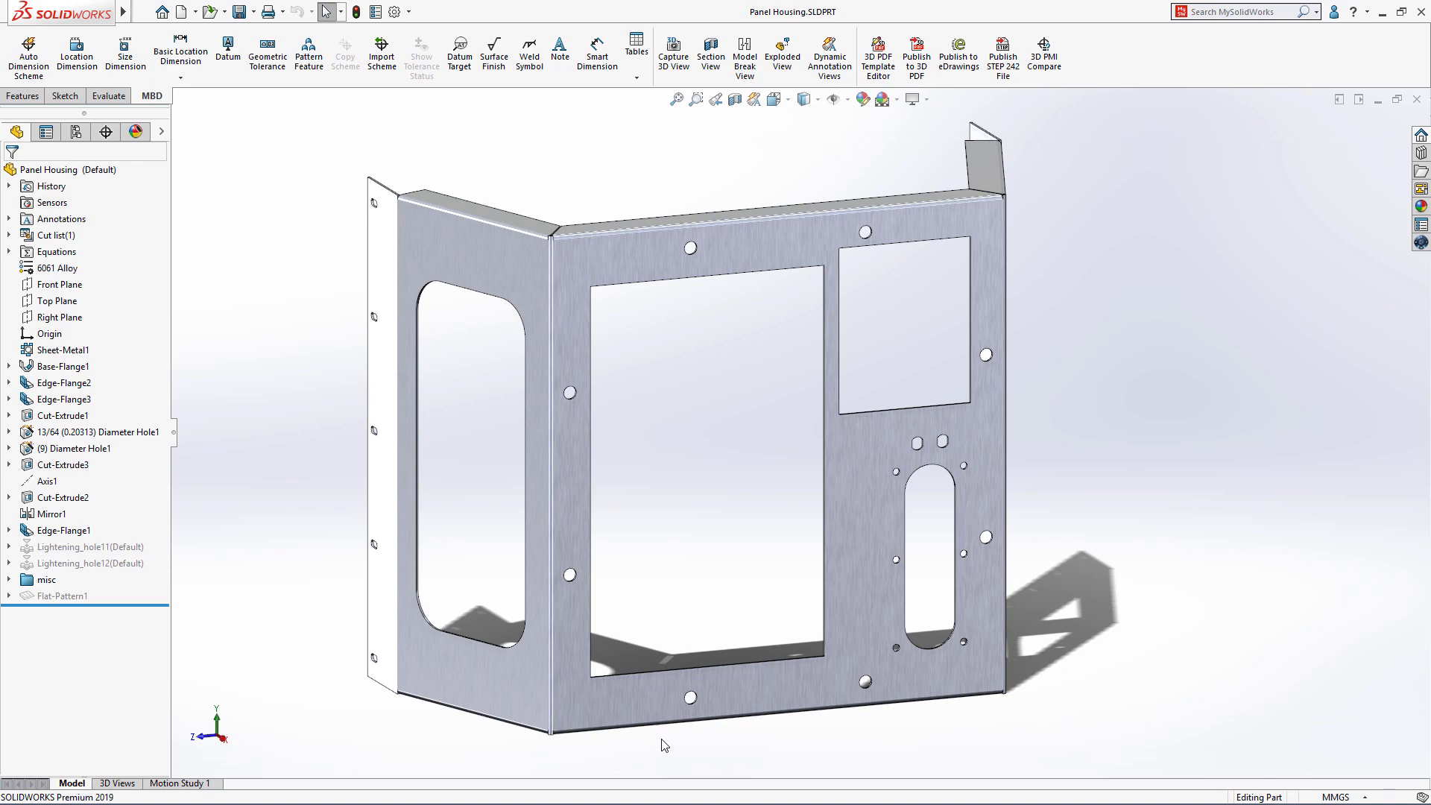
Step: Insert bend notes on Flat-Pattern1 showing each bend's direction, angle and radius (e.g. DOWN 90.00° R 1.60)
right_click(68, 597)
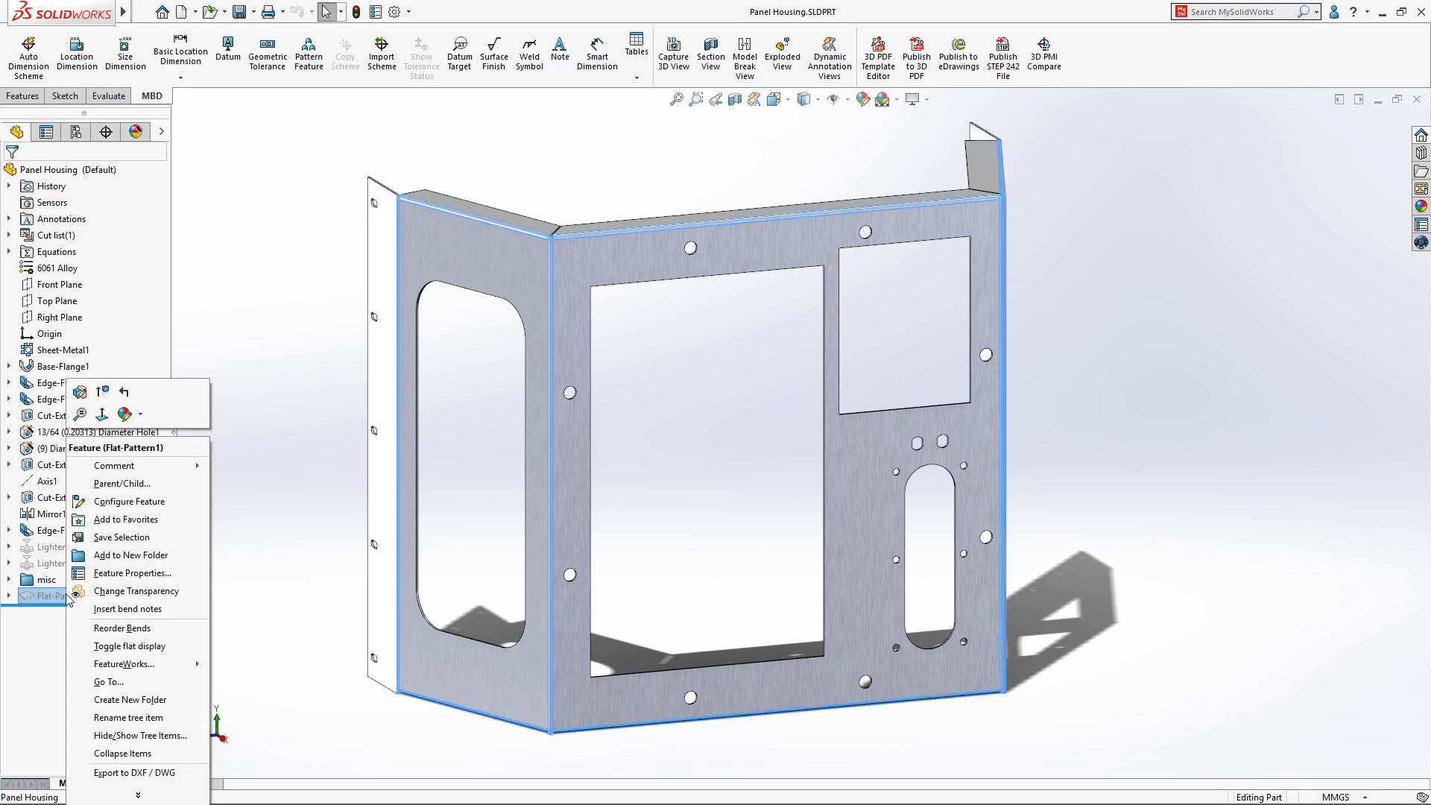
click(120, 610)
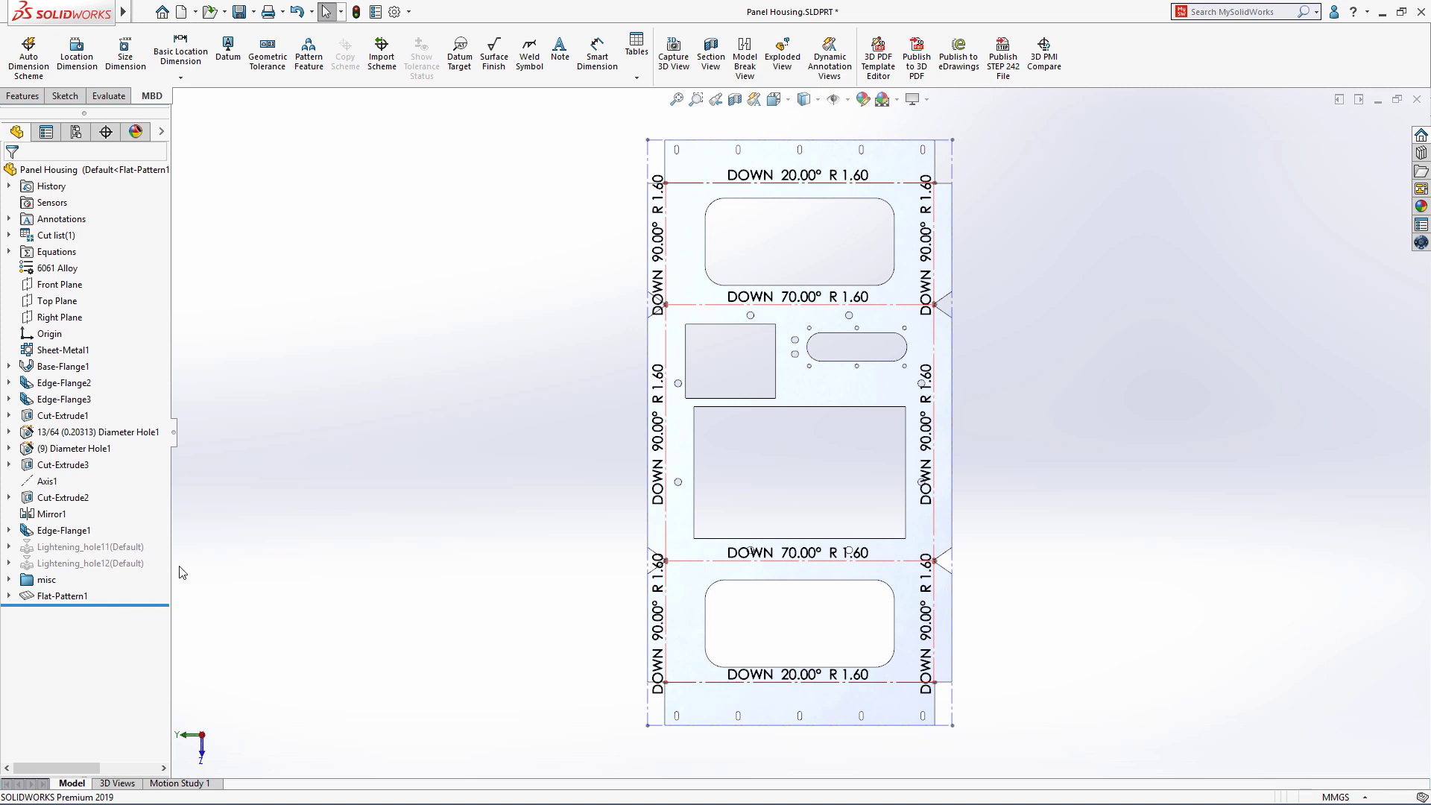
Step: Insert a bend table with tags A–K and place it left of the flat pattern
click(637, 77)
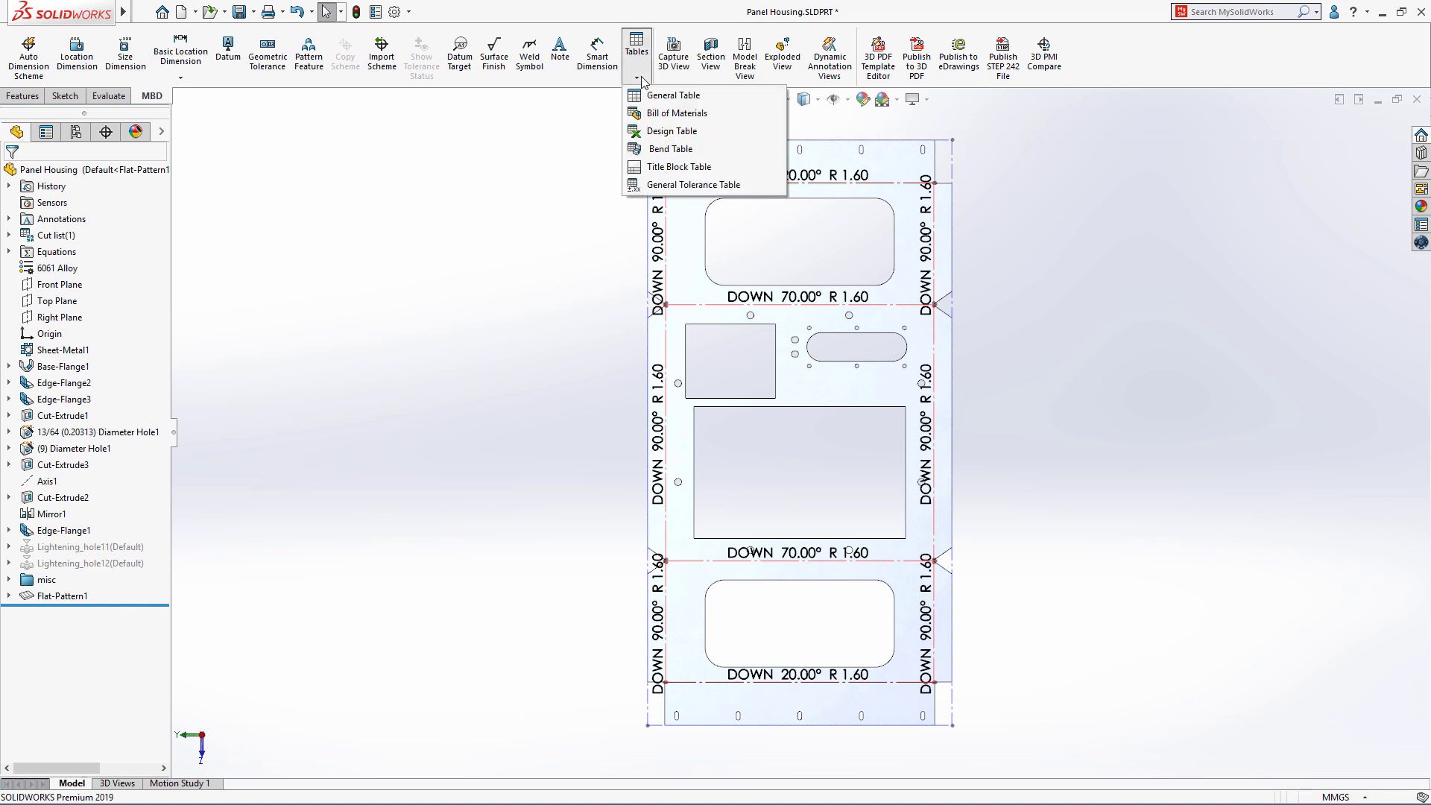
click(644, 149)
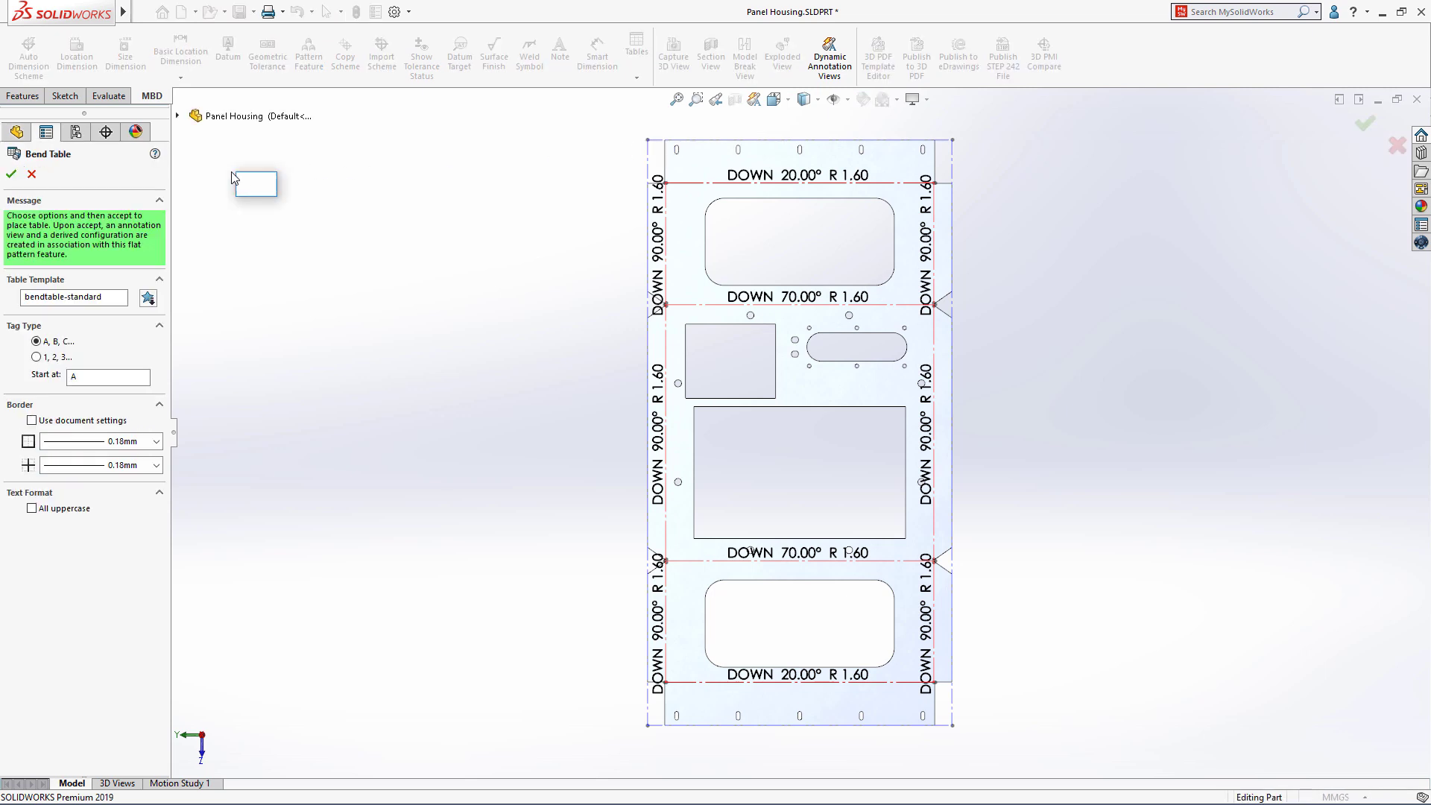
click(234, 179)
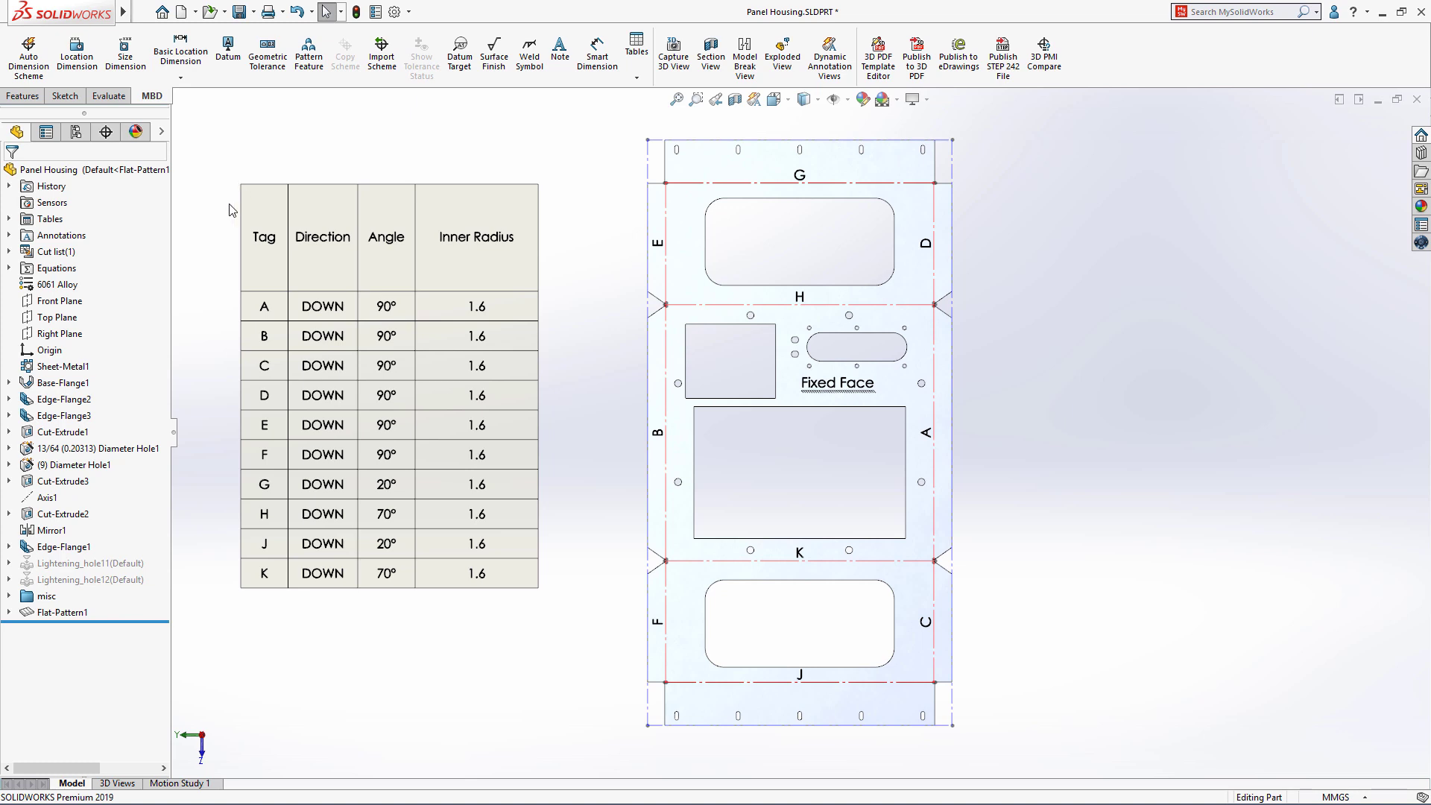
Step: Capture the flat pattern as a 3D view named Flat-Pattern, then toggle between the Notes and Flat-Pattern views
click(124, 784)
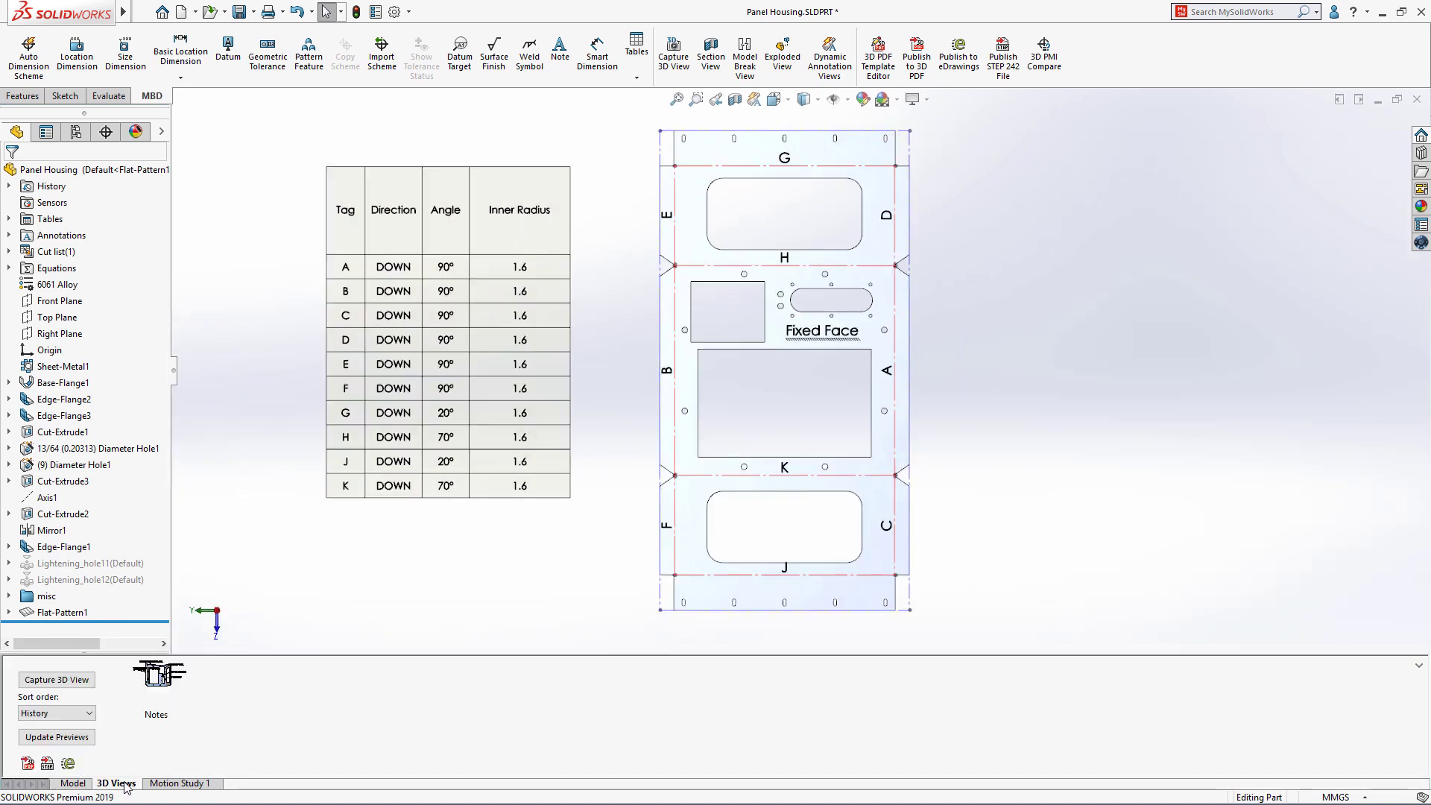
click(72, 680)
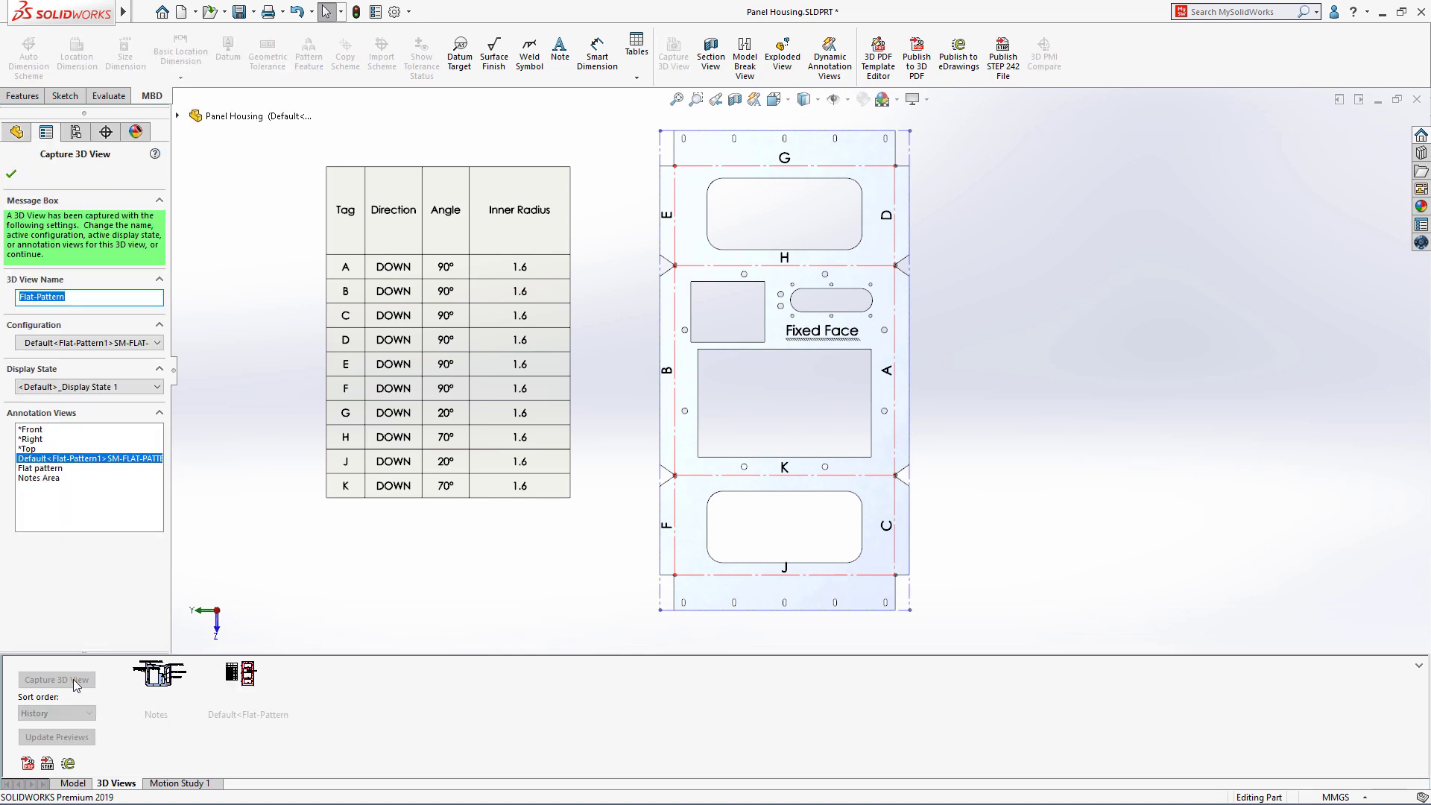
key(Return)
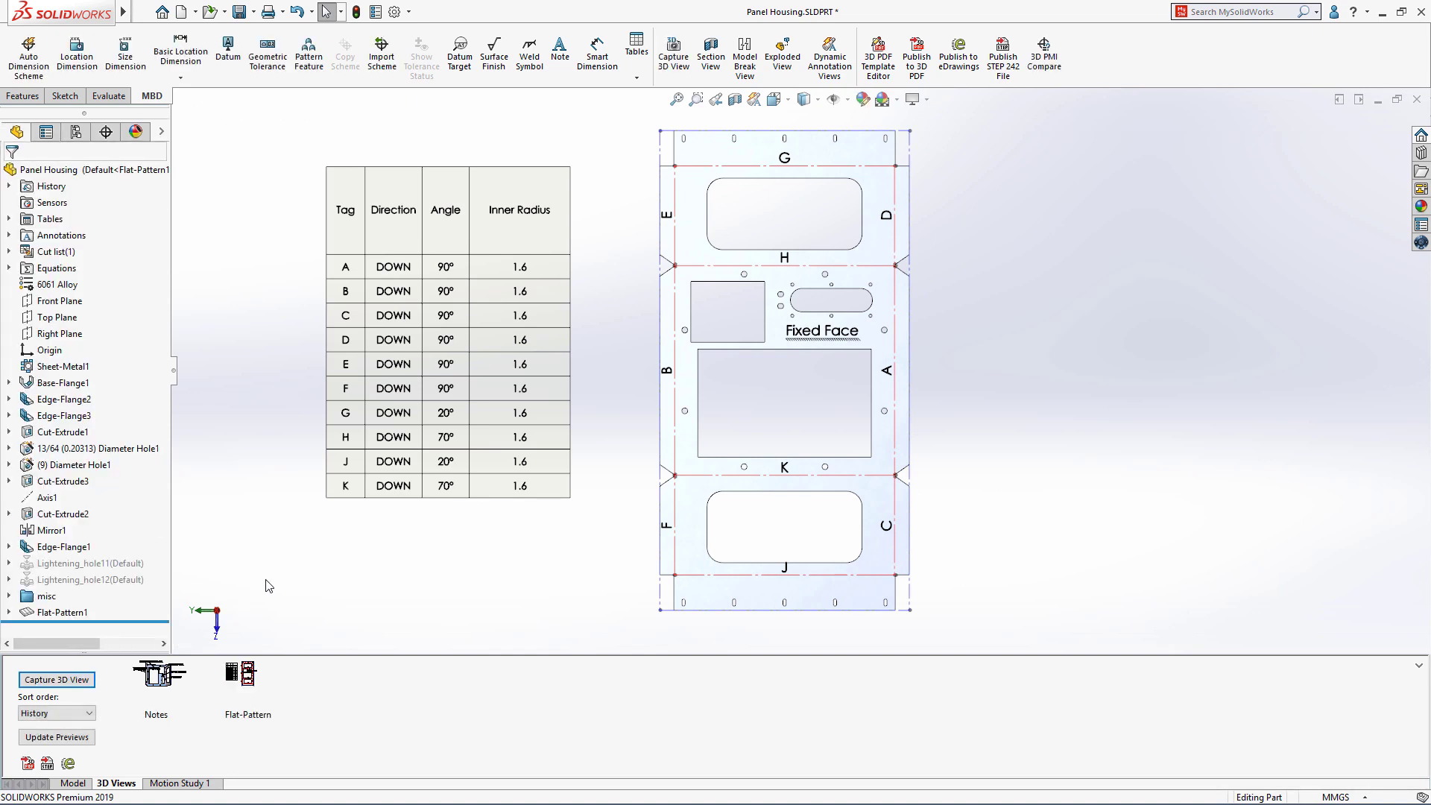
double_click(159, 678)
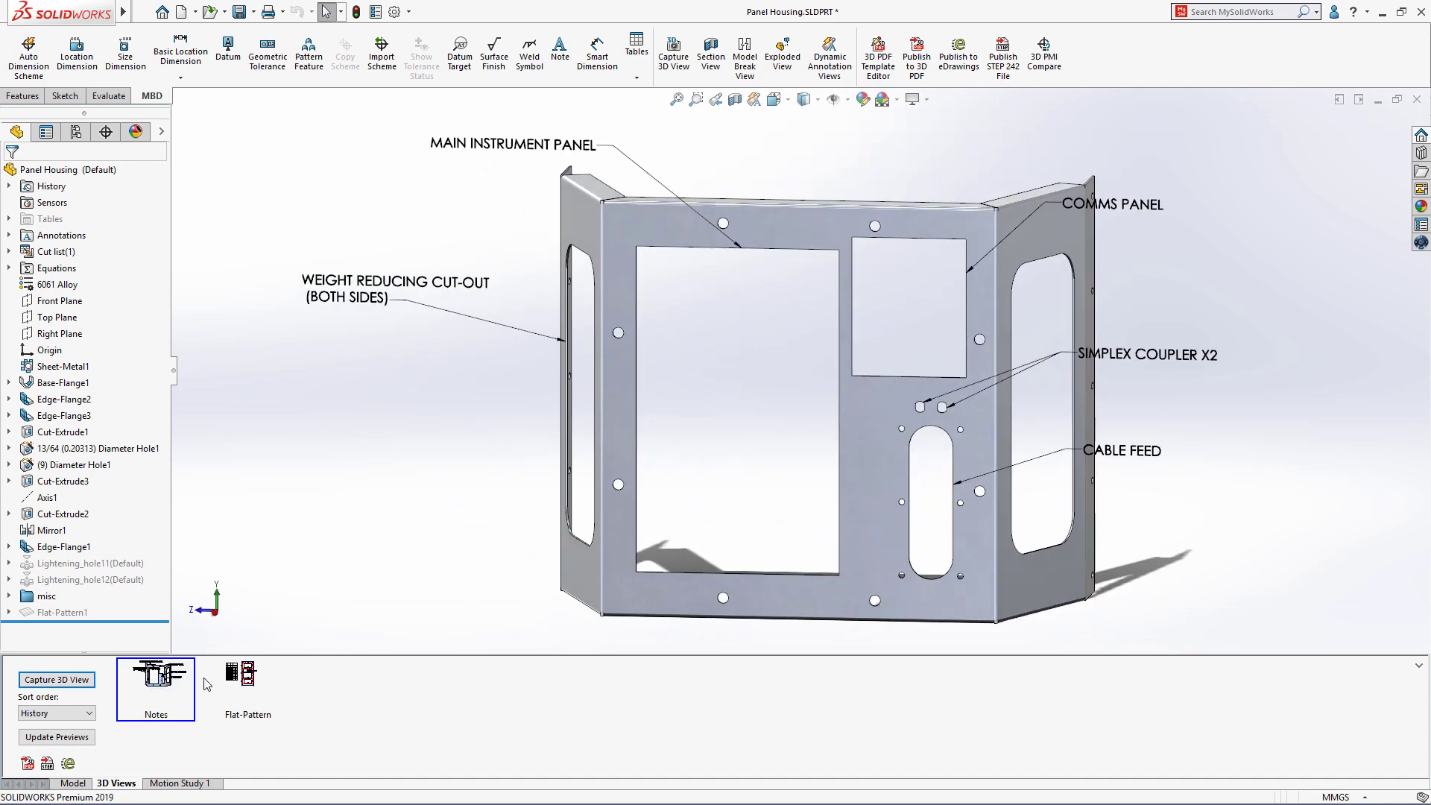
double_click(238, 675)
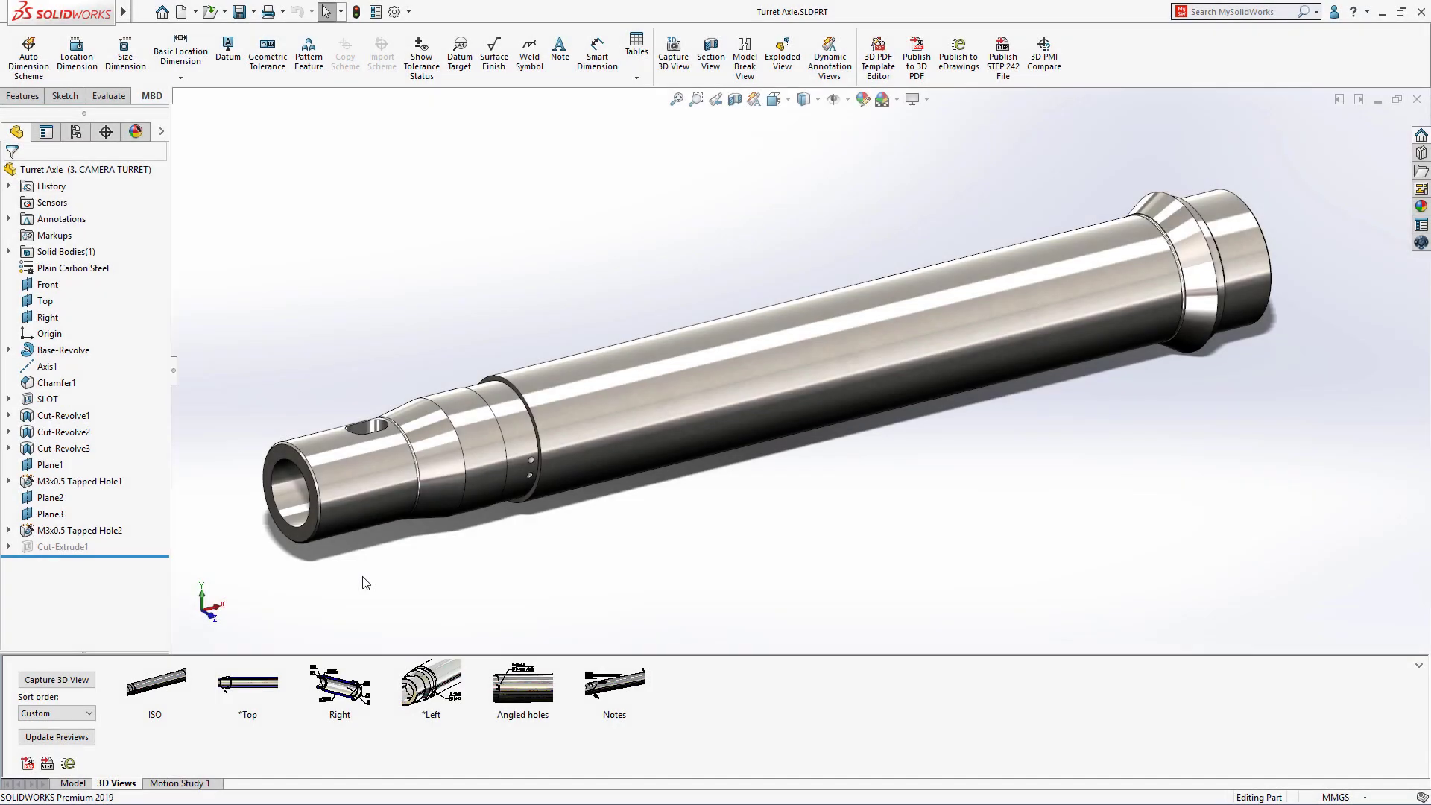
Step: Step through the Turret Axle's Top, Right and Notes 3D views, then start Publish to 3D PDF
double_click(257, 683)
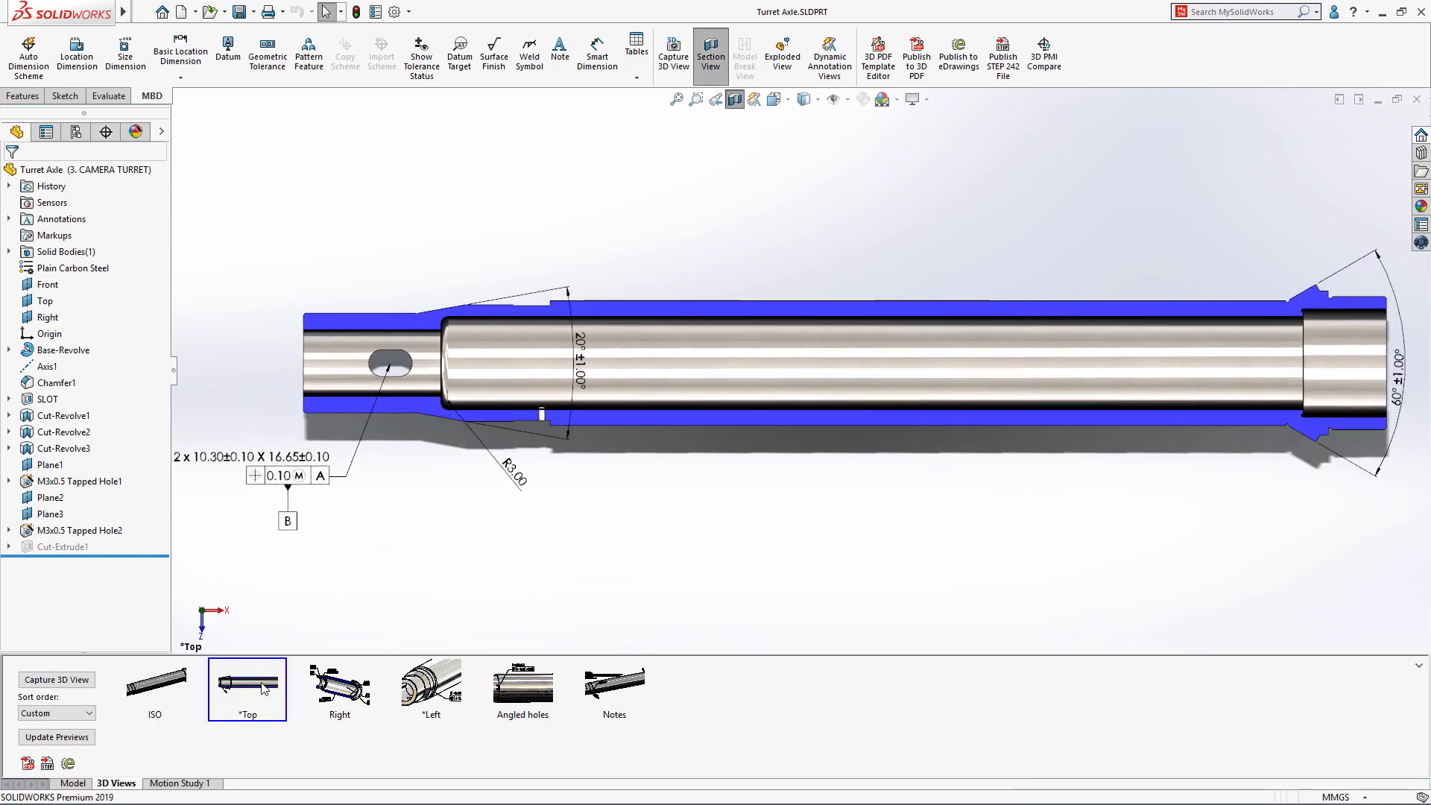
double_click(336, 690)
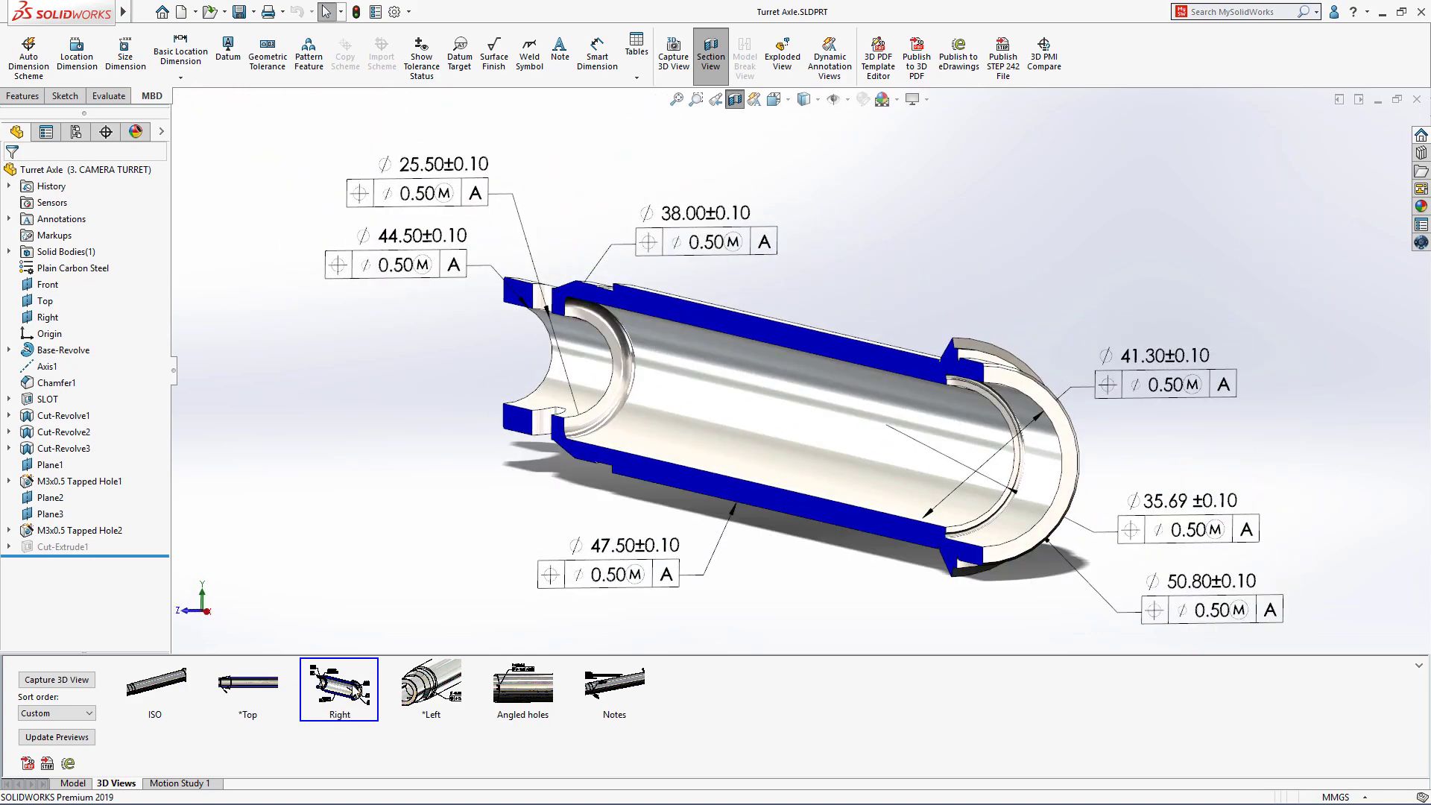
click(615, 695)
double_click(615, 689)
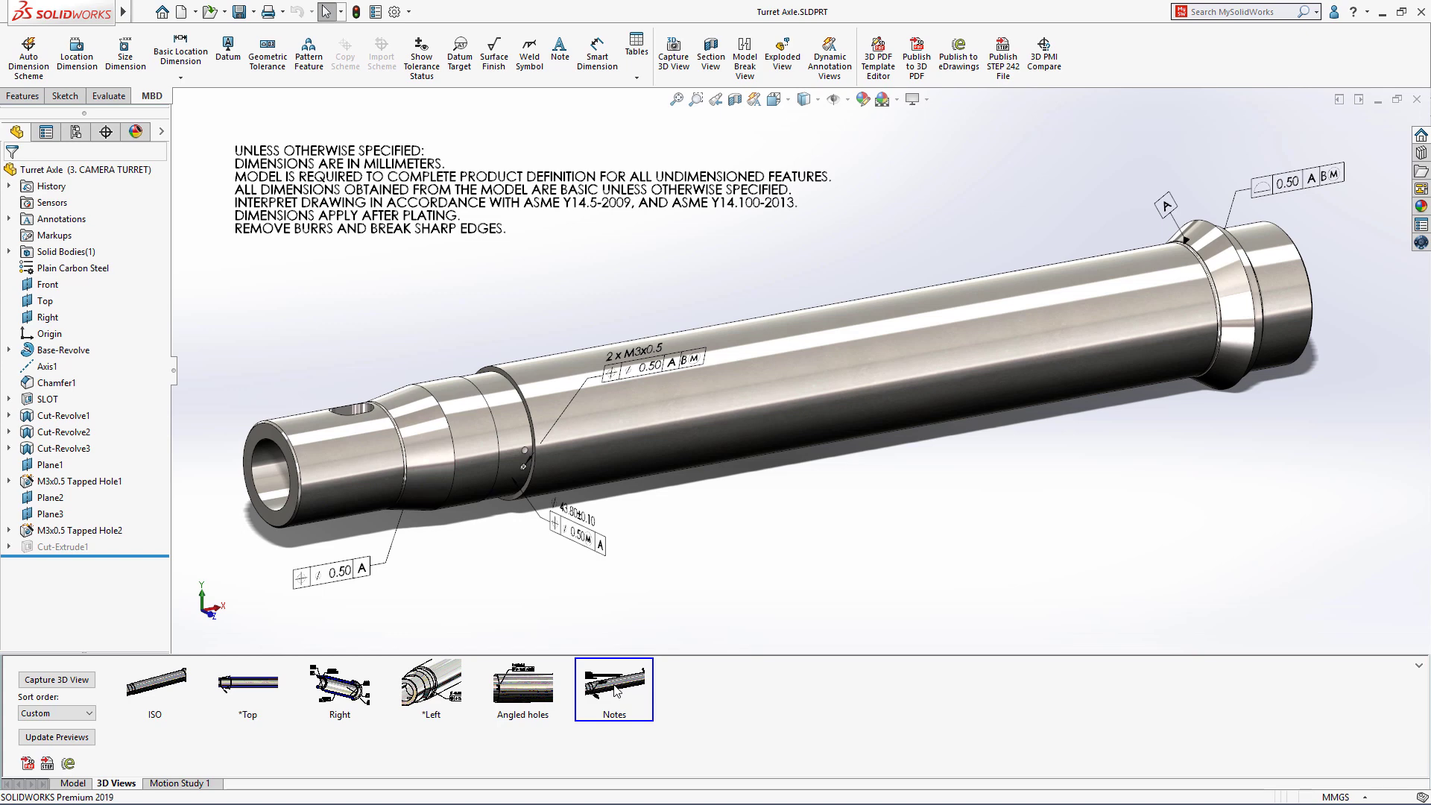
click(921, 73)
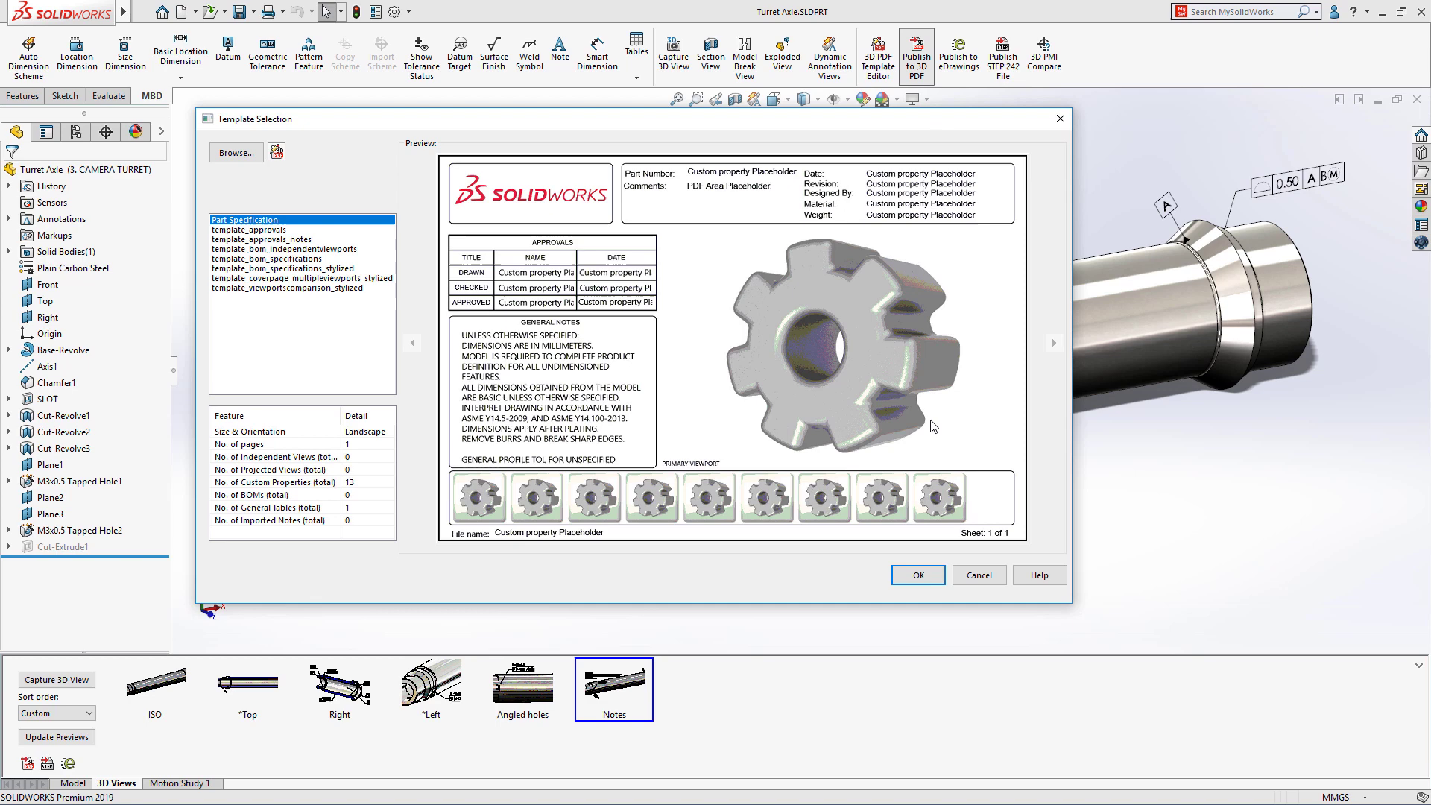
Step: Accept the Part Specification template to preview the Turret Axle 3D PDF
click(919, 575)
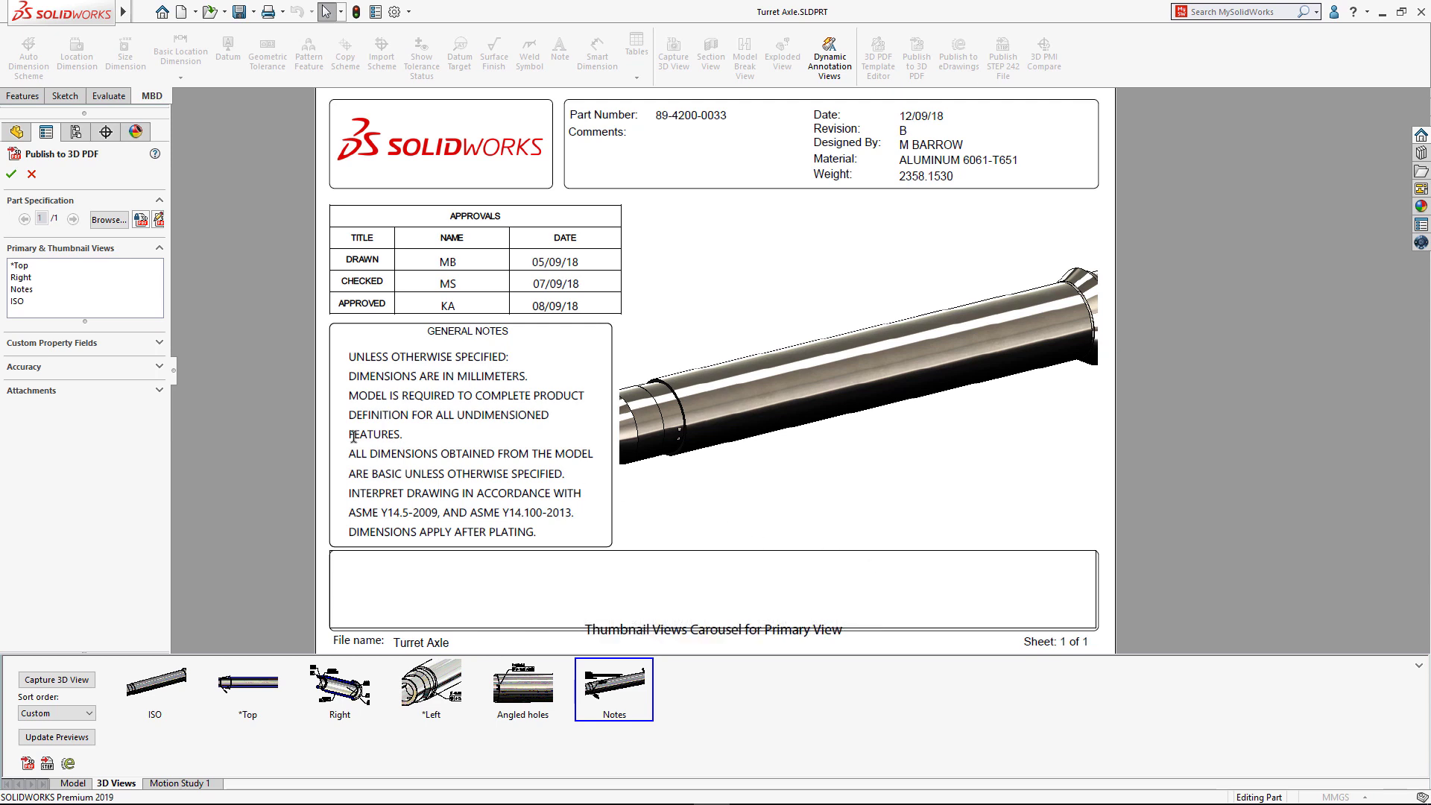
Step: Set the 3D PDF to export graphical data only, without BREP geometry, and bring up its security settings
click(158, 368)
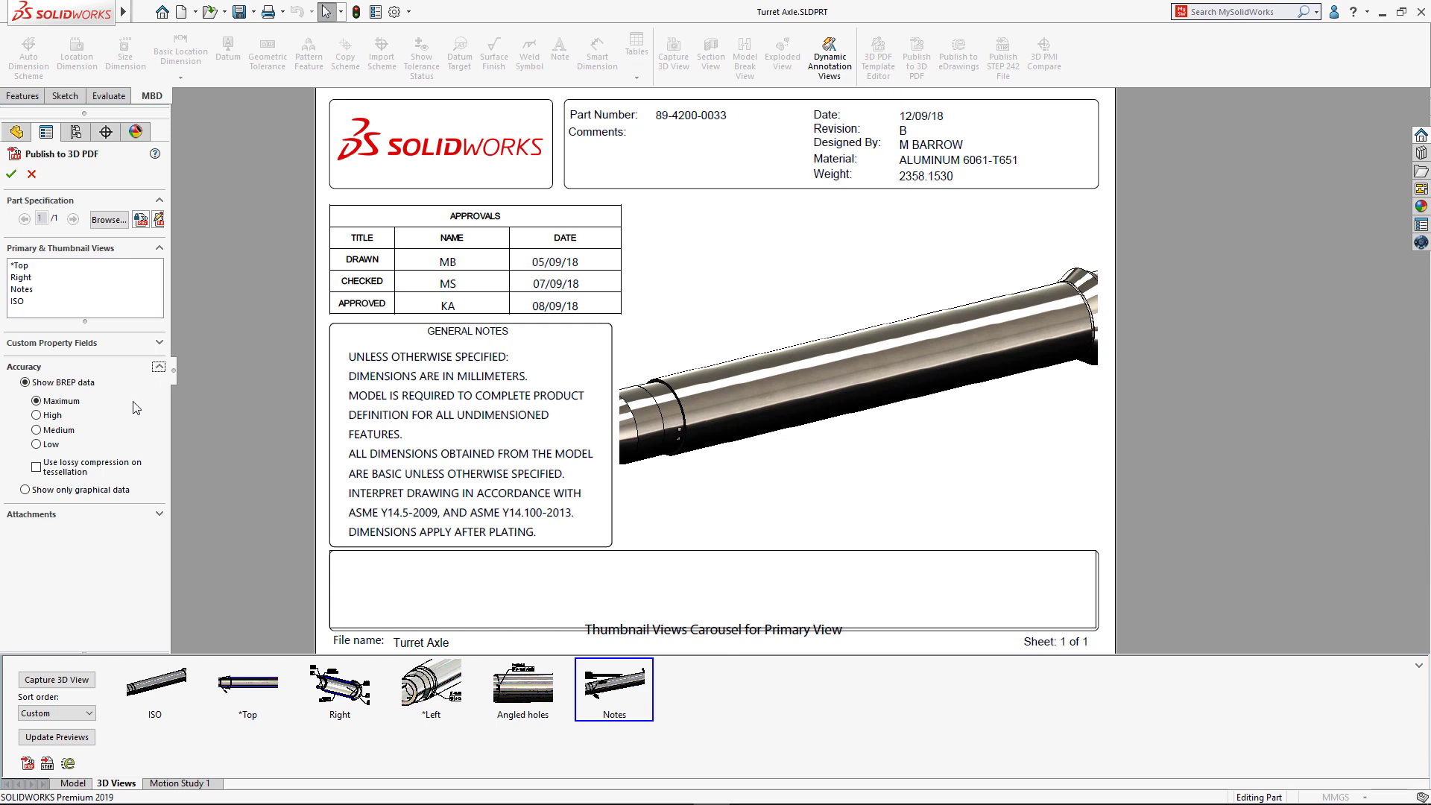
click(25, 491)
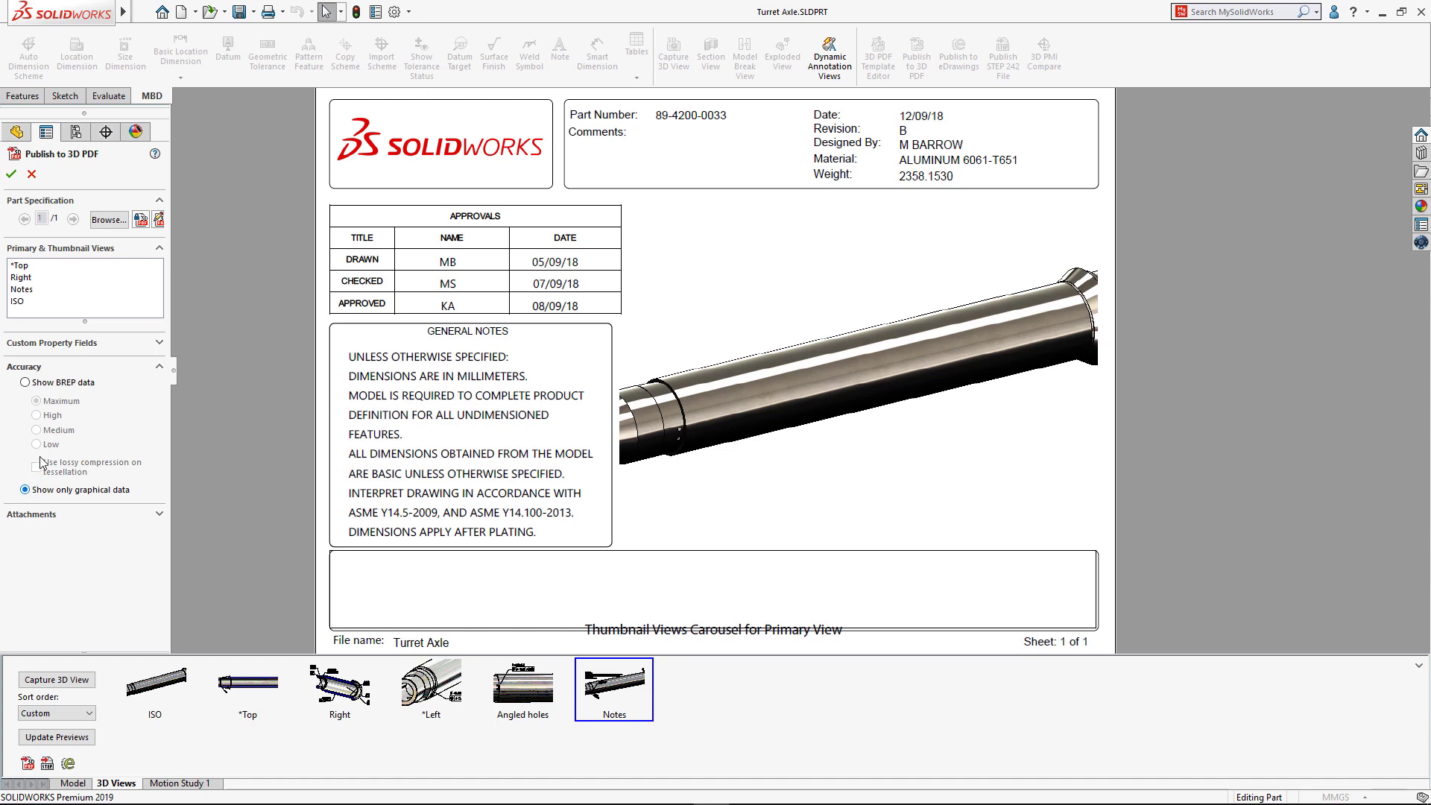
click(141, 221)
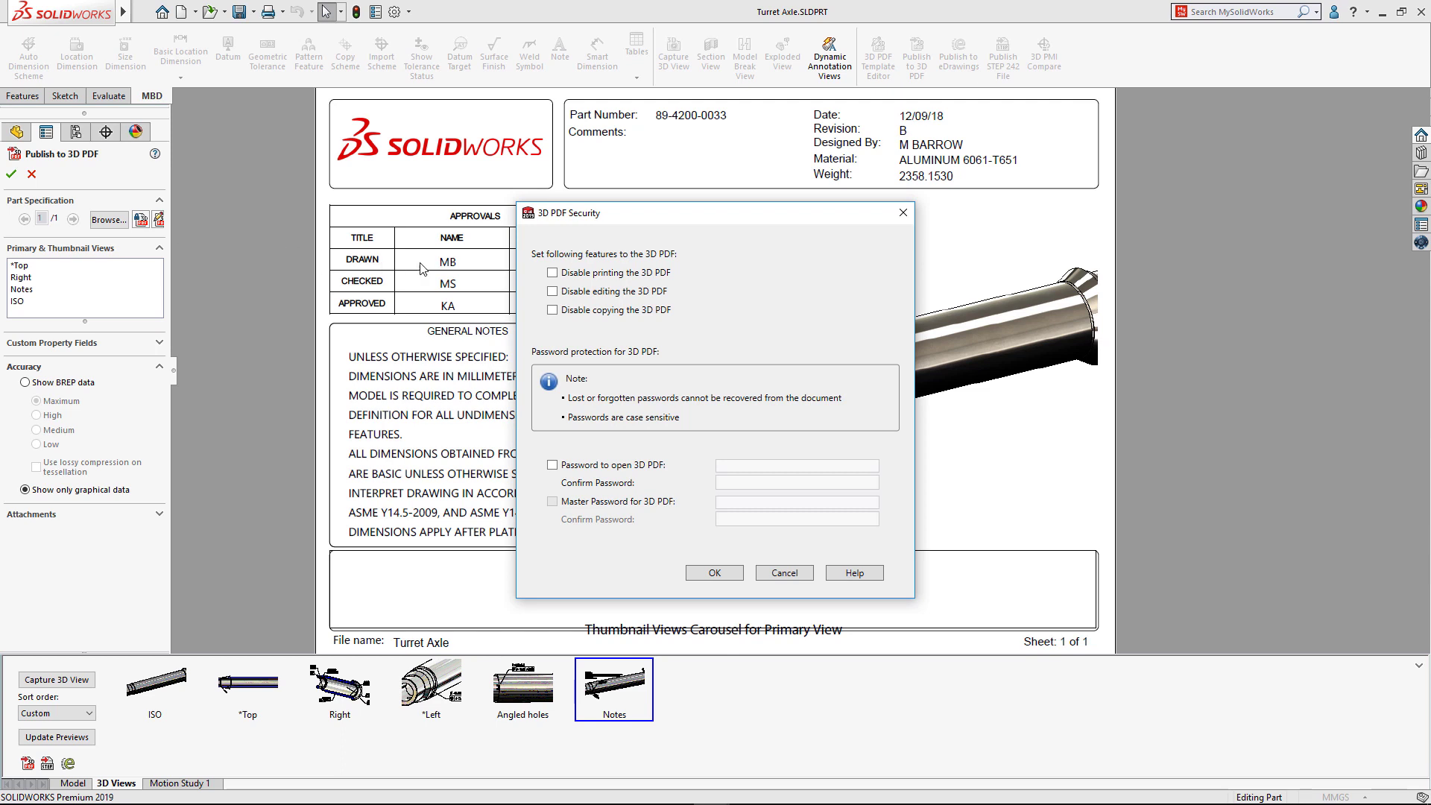
Step: Disable editing/copying and require a document open password, entered and confirmed
click(553, 292)
click(552, 465)
click(733, 467)
text(*******)
key(Tab)
text(*******)
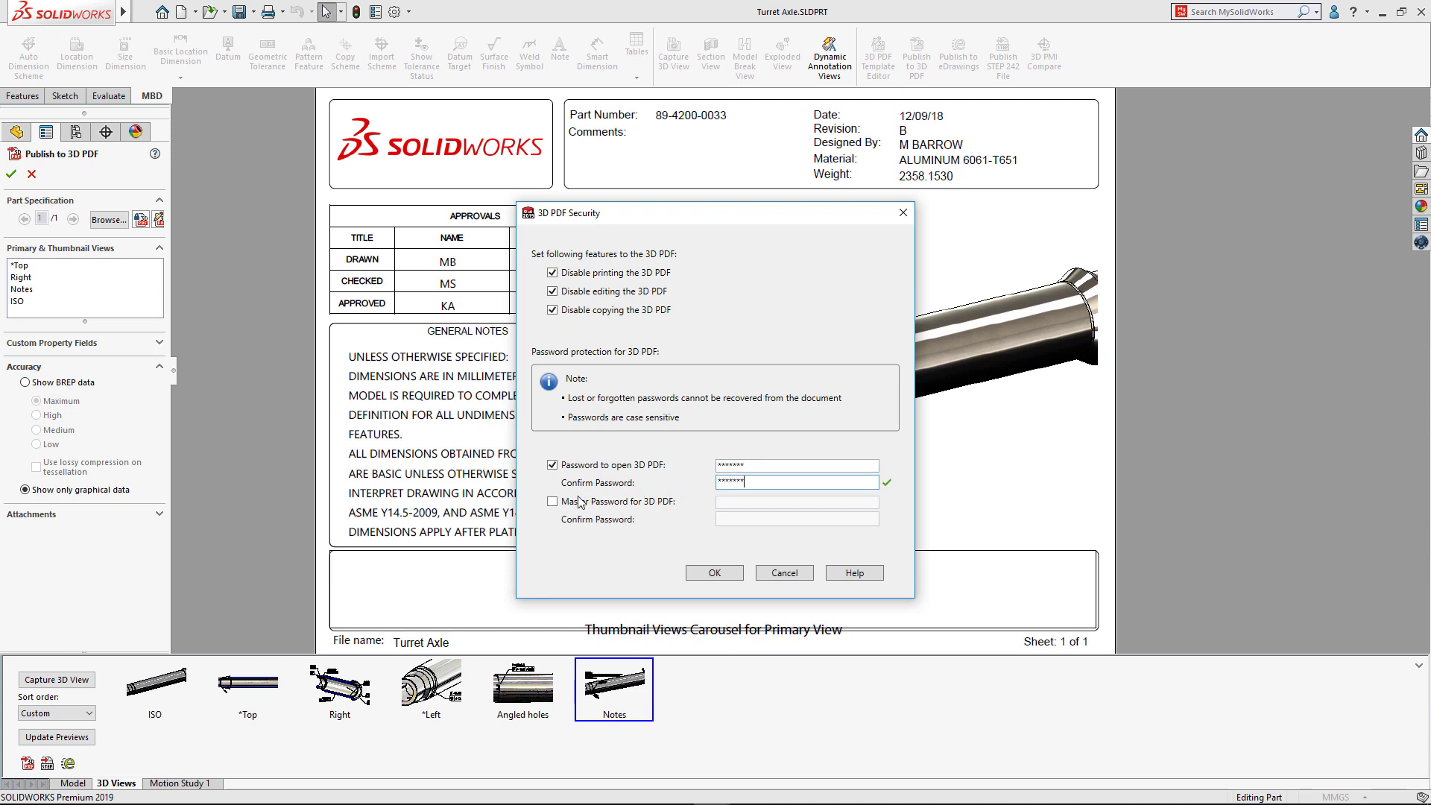
Step: Add a confirmed master password, accept the security settings, and save as Turret Axle.pdf
click(553, 502)
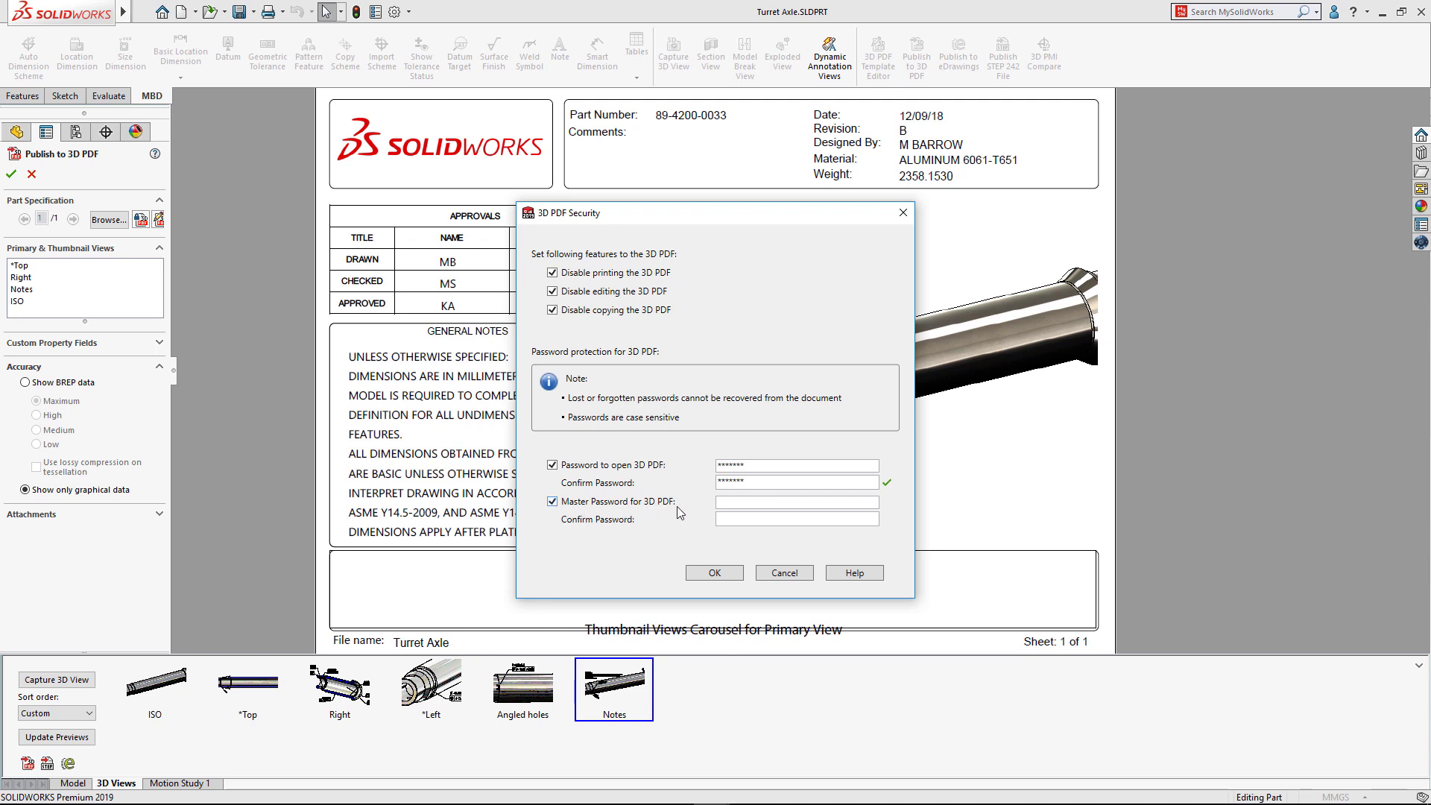
click(720, 502)
text(******)
key(Tab)
text(*****)
click(710, 573)
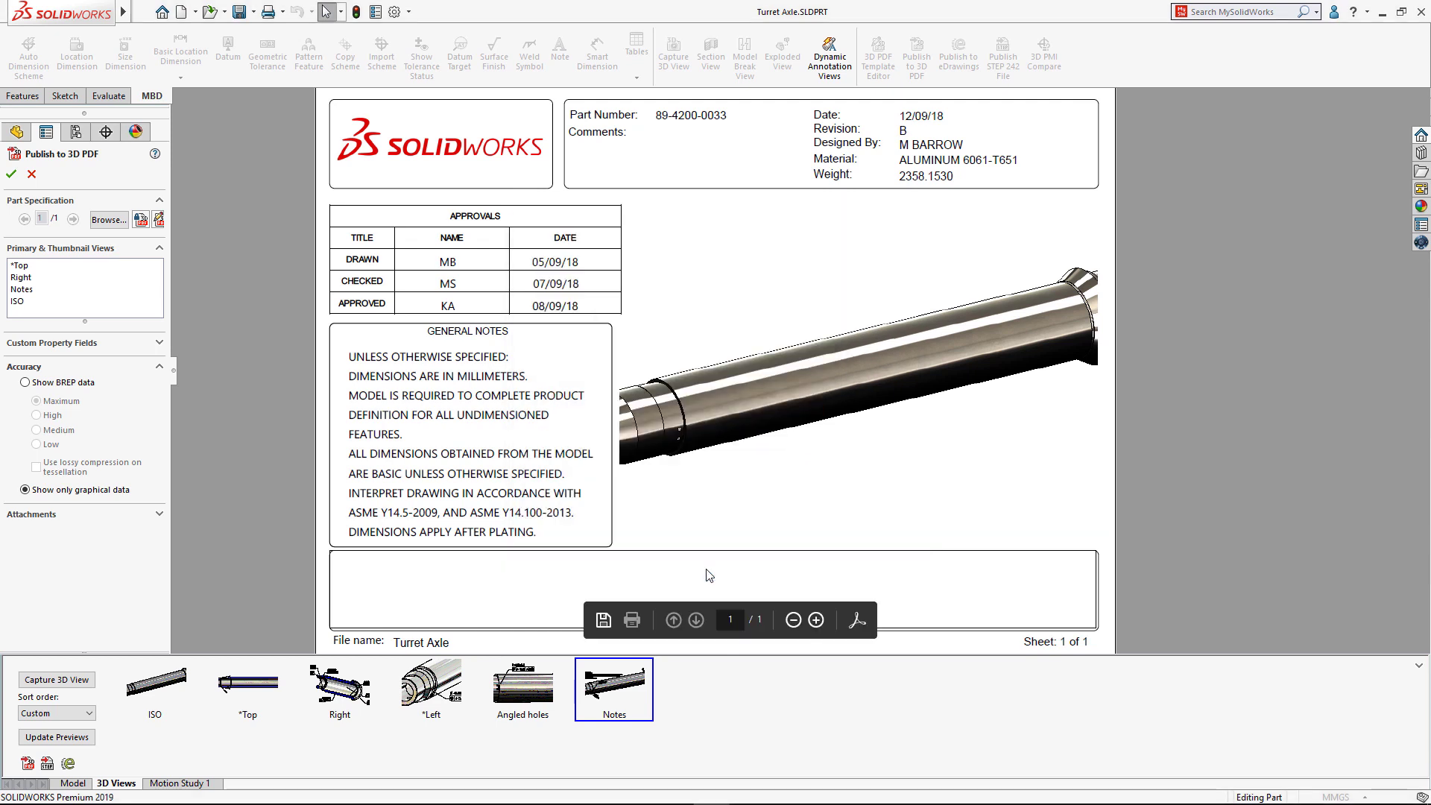
click(11, 175)
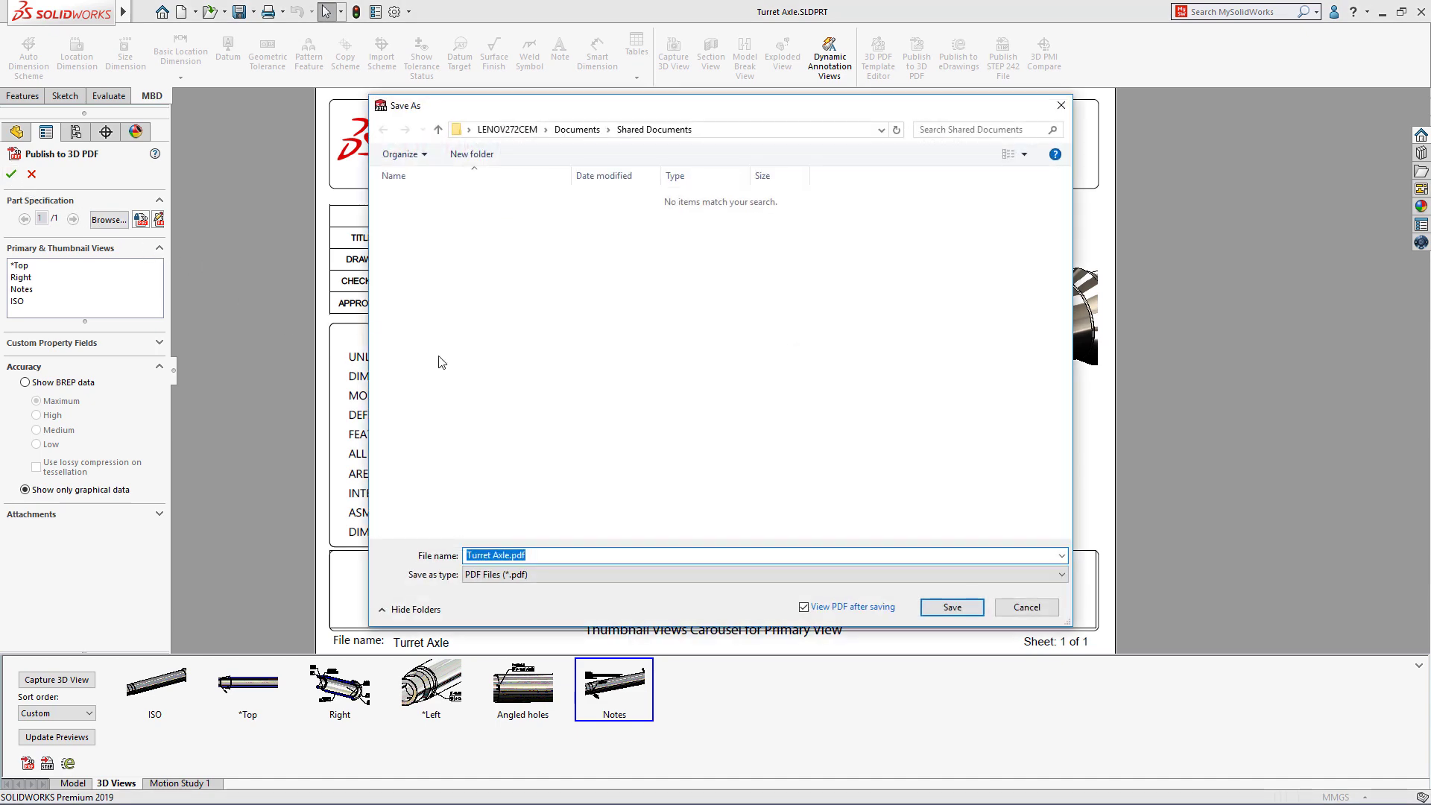
click(953, 608)
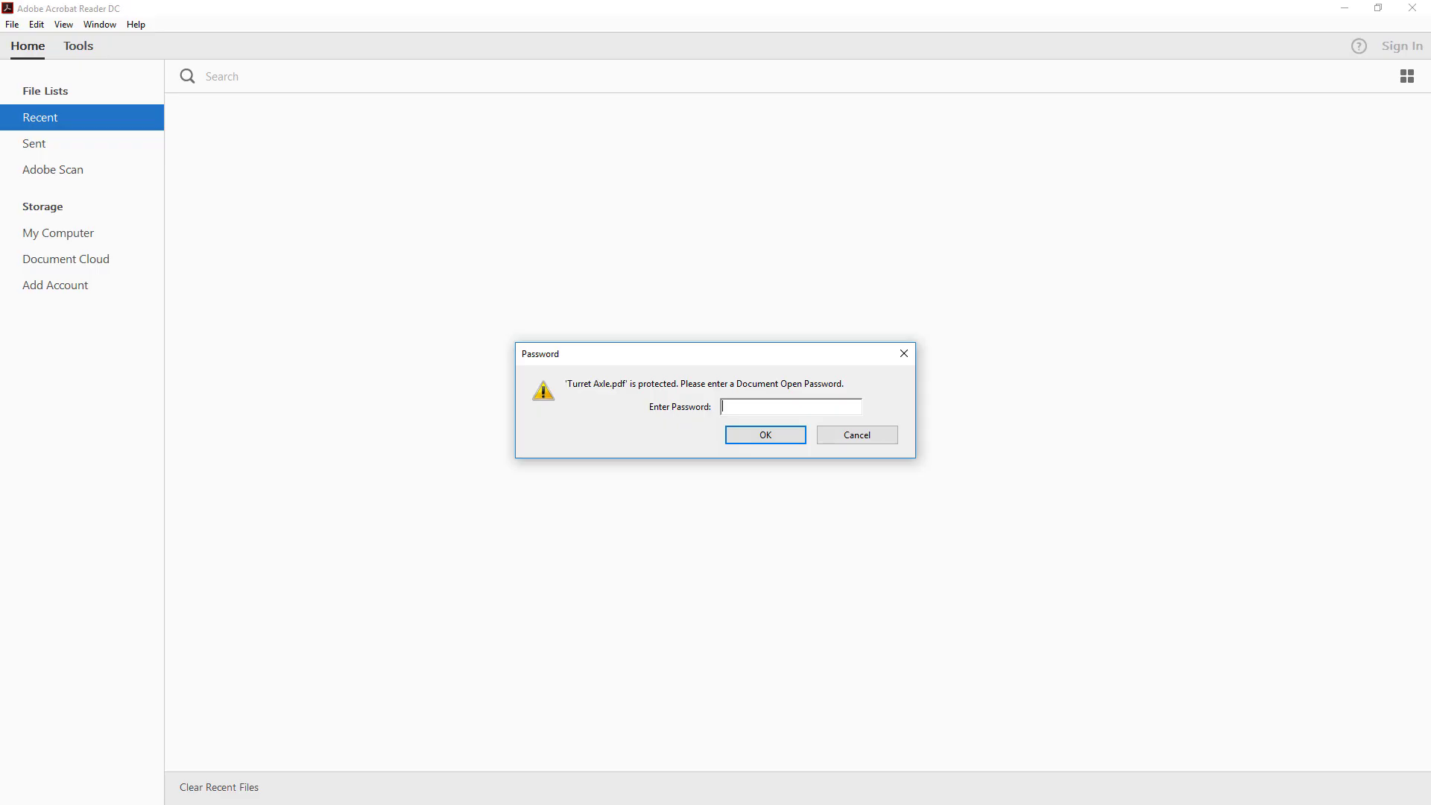
Step: Open Turret Axle.pdf with its password and confirm printing and copying are blocked in Permission Details
text(****)
click(781, 433)
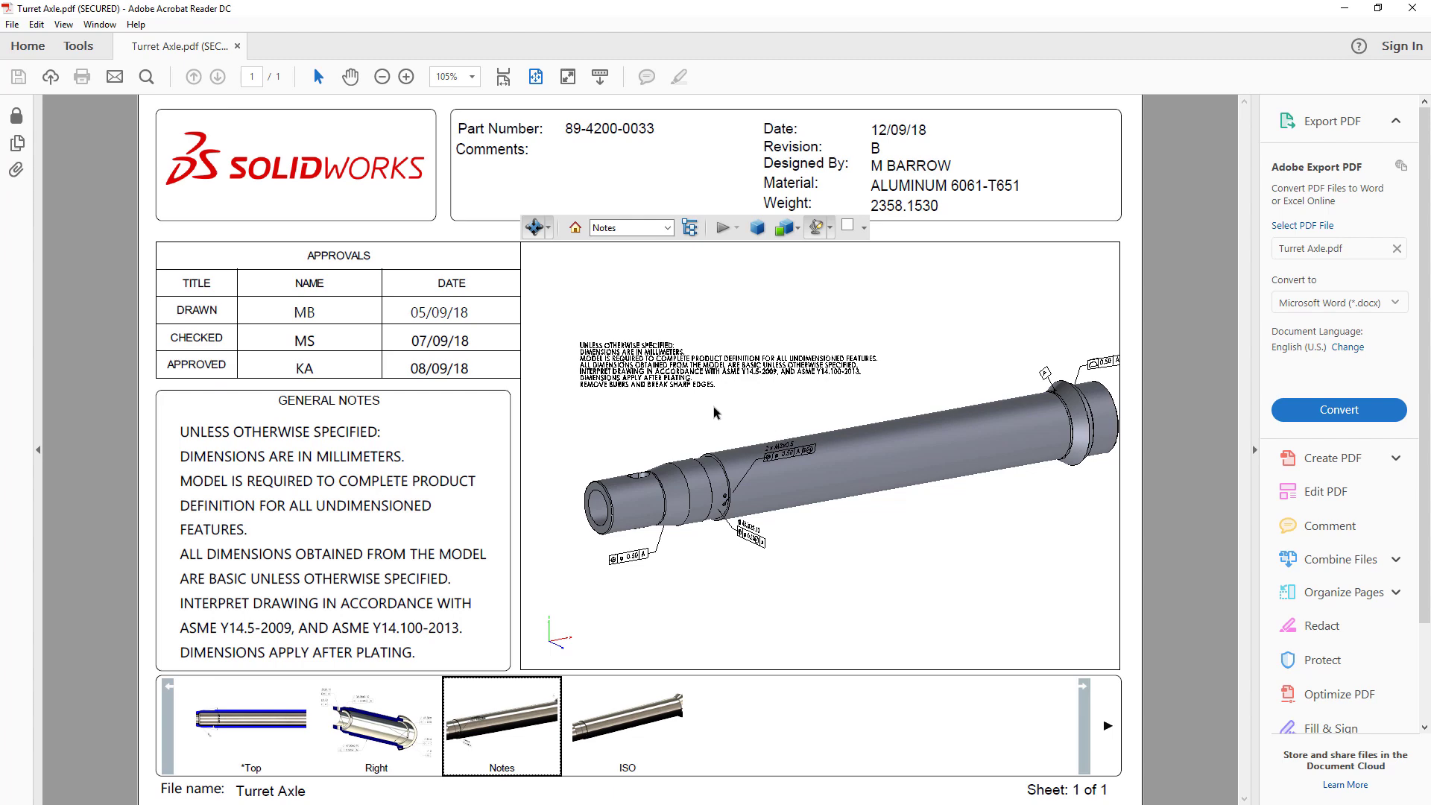
click(16, 115)
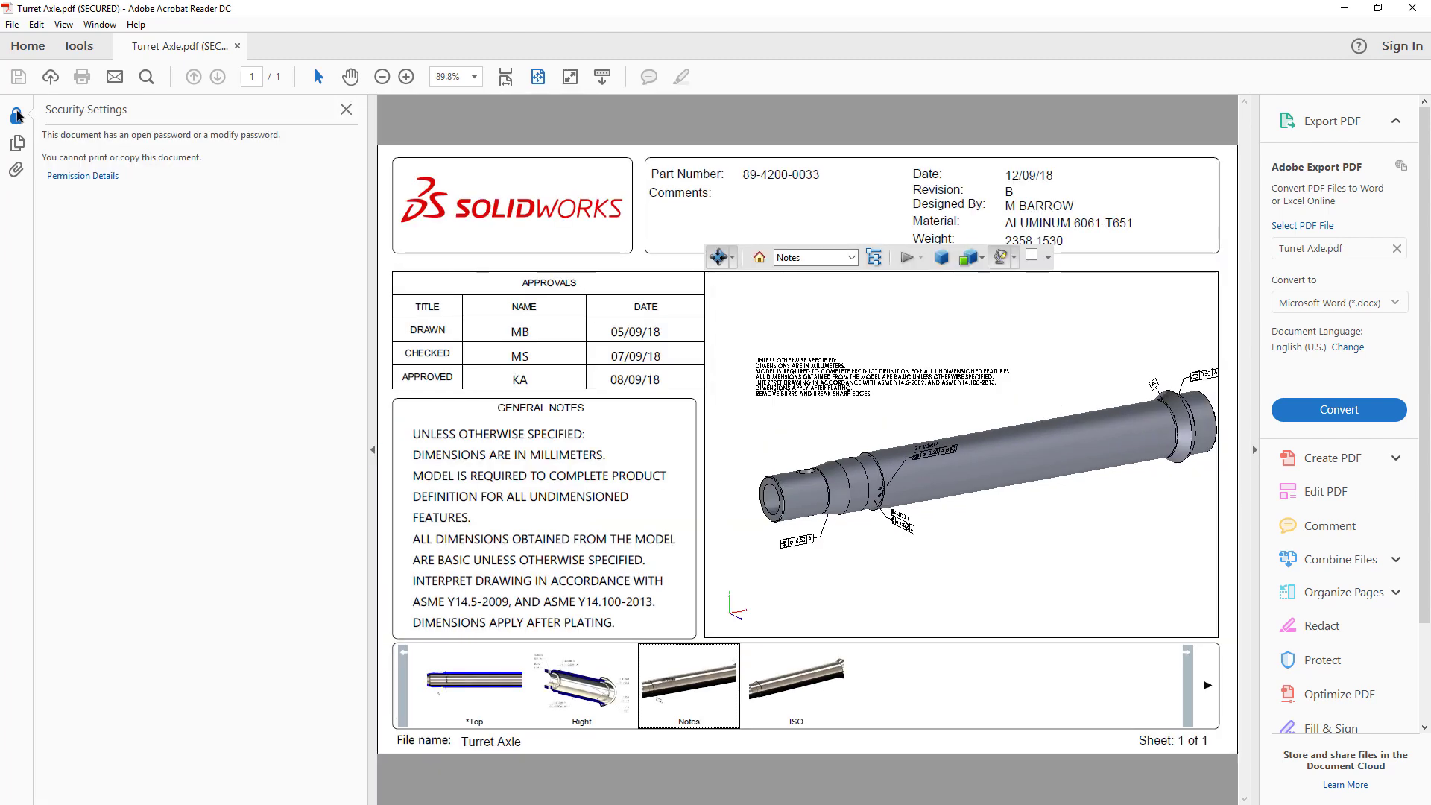
click(77, 177)
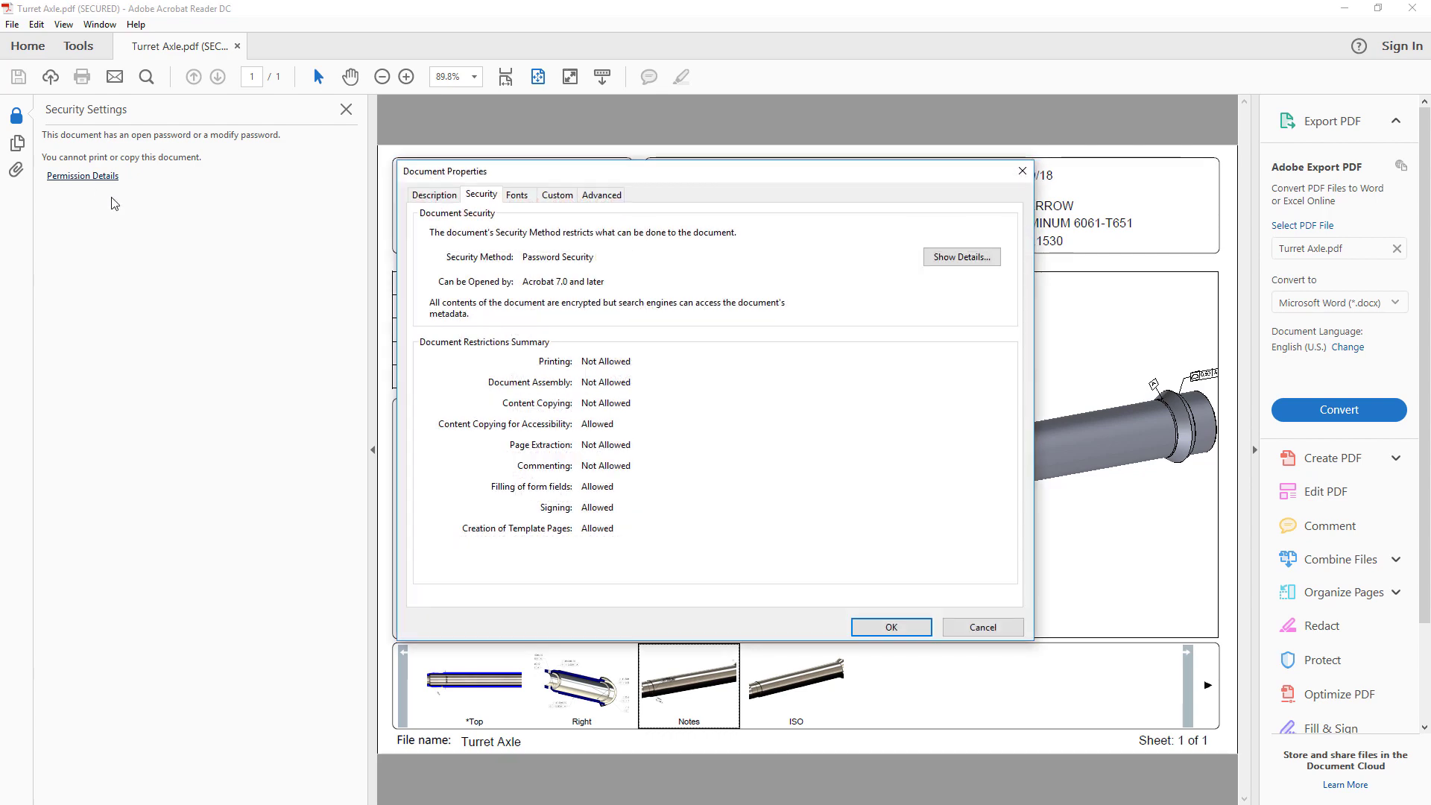
click(892, 629)
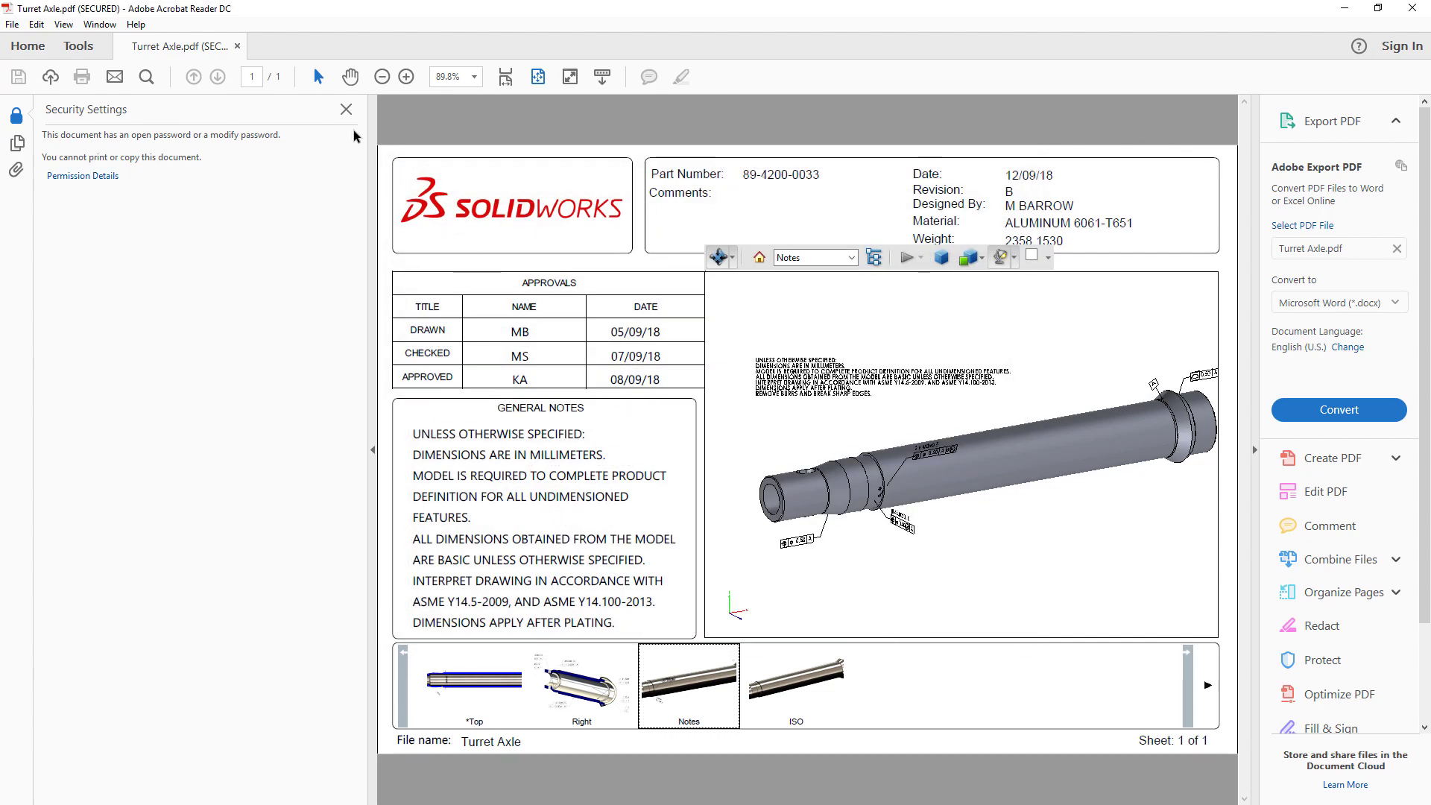
click(346, 109)
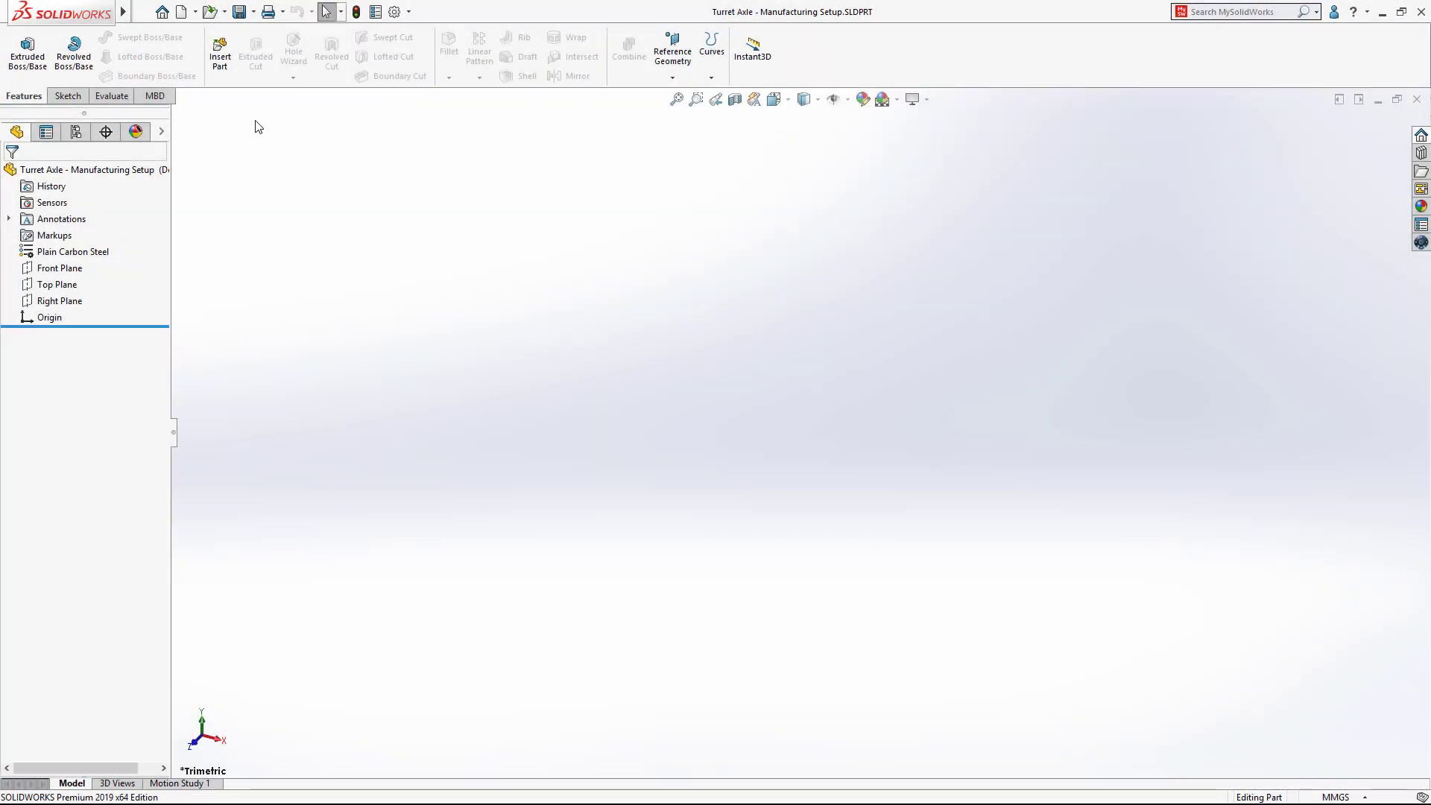
Step: Insert the Turret Axle's 3. CAMERA TURRET configuration, copying its DimXpert scheme
click(220, 53)
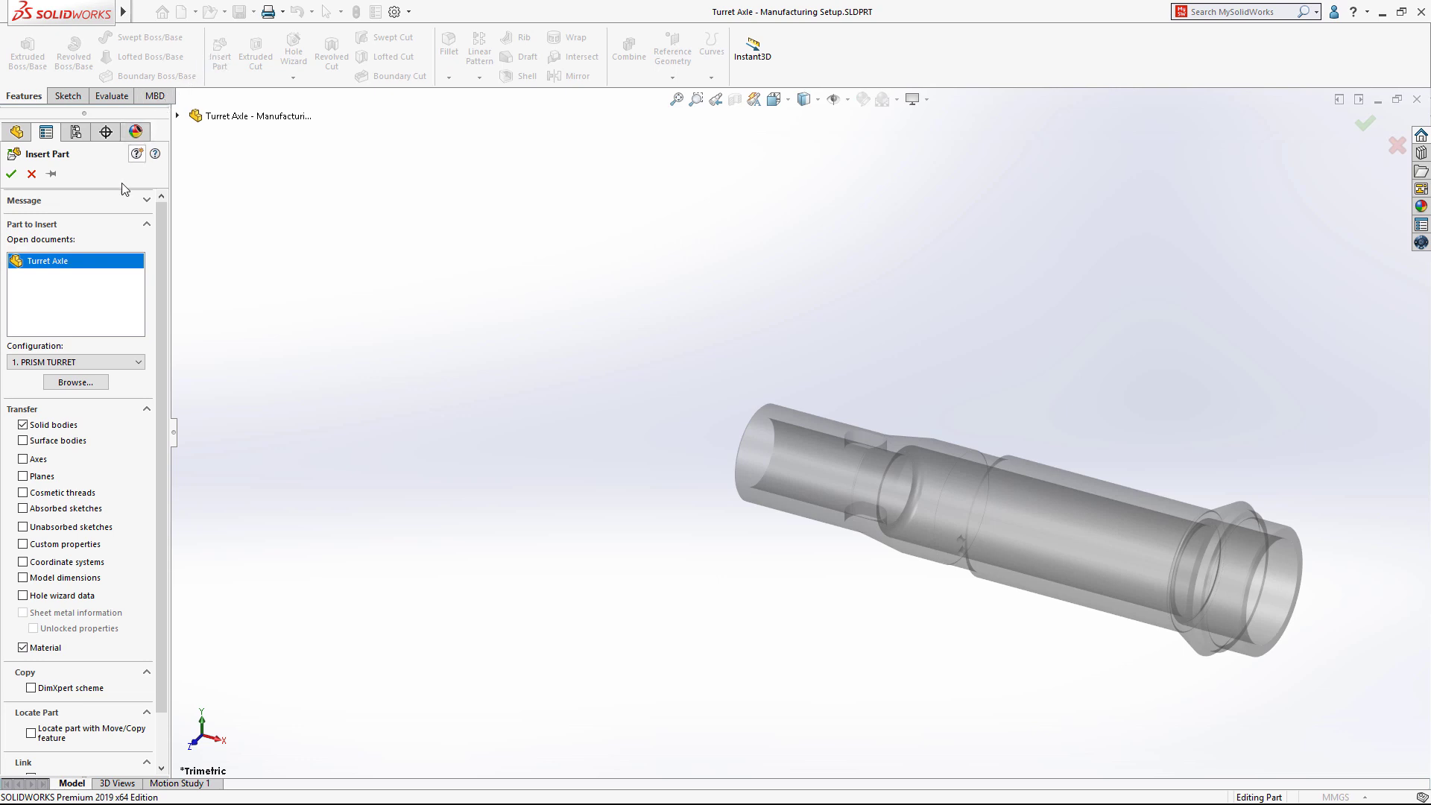
click(87, 361)
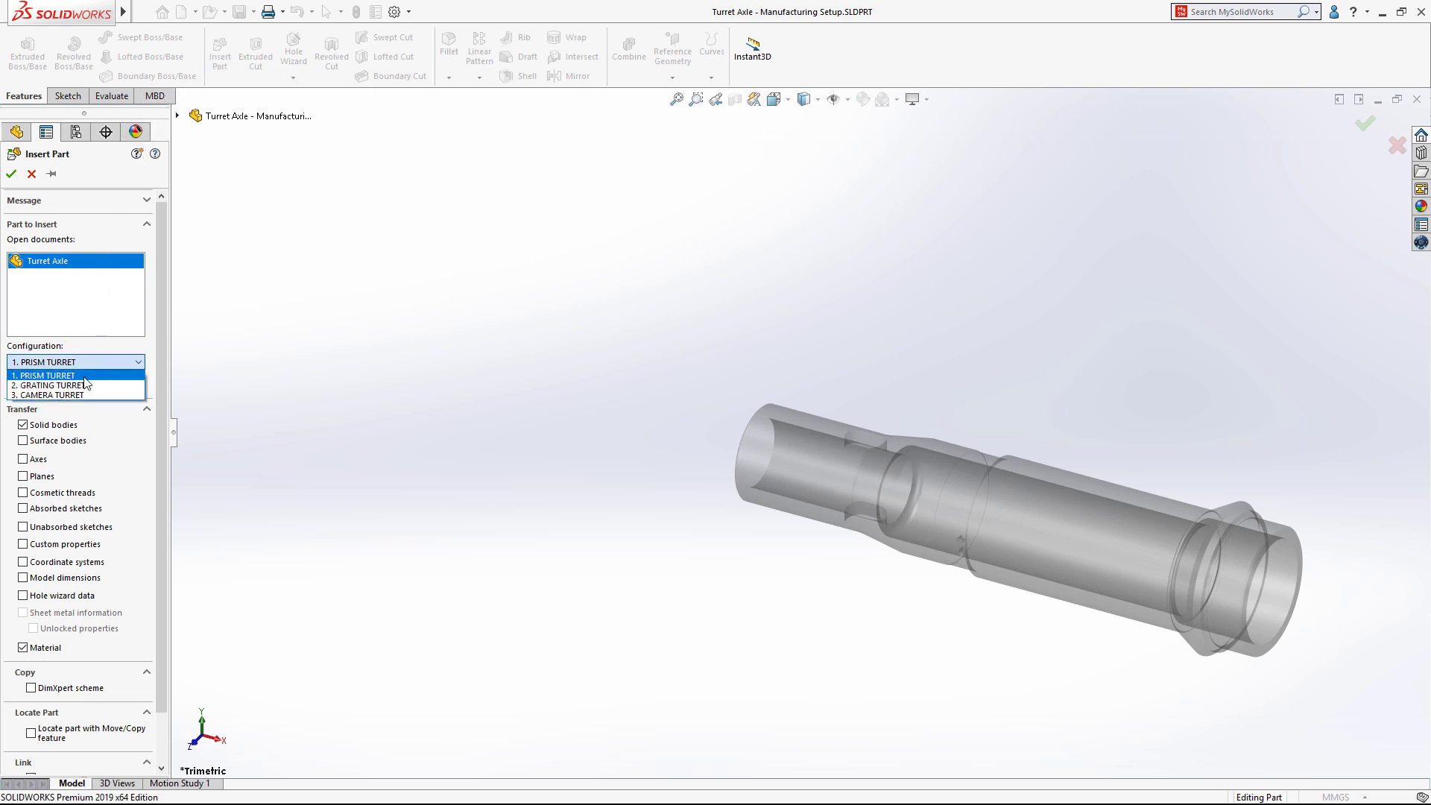
click(86, 393)
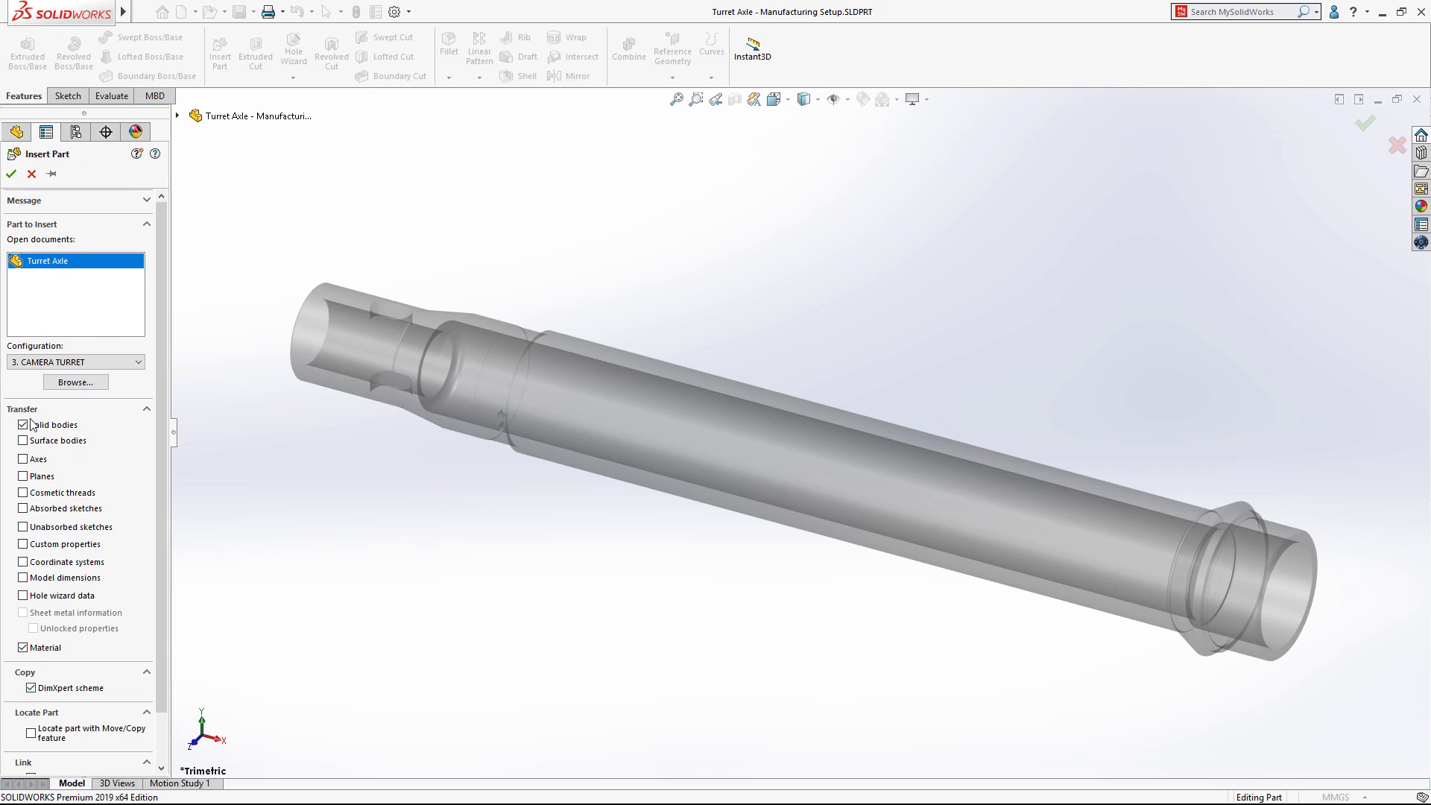
click(12, 176)
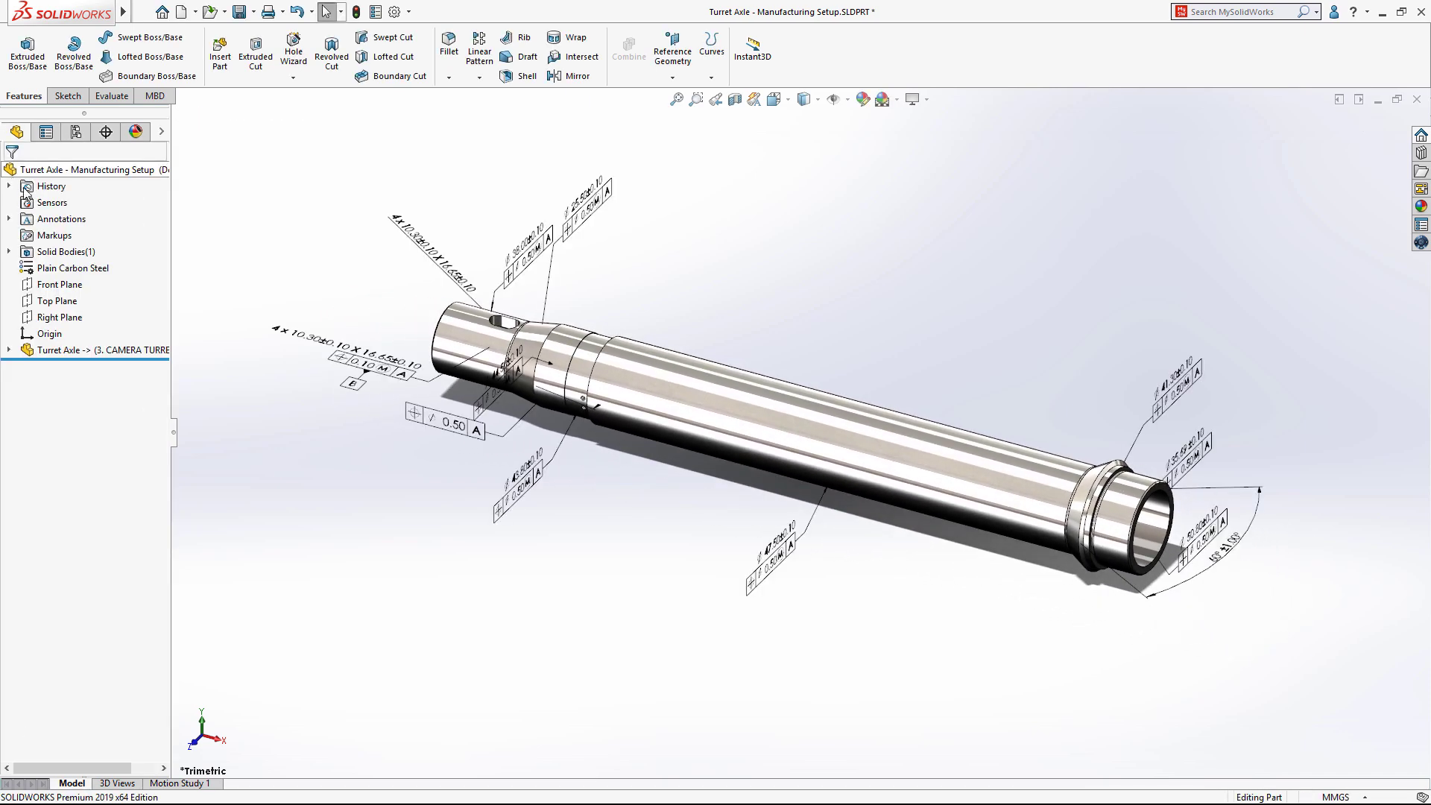
Step: Zoom in on the derived turret axle to inspect its tolerance PMI annotations
shift+middle_drag(699, 524, 740, 433)
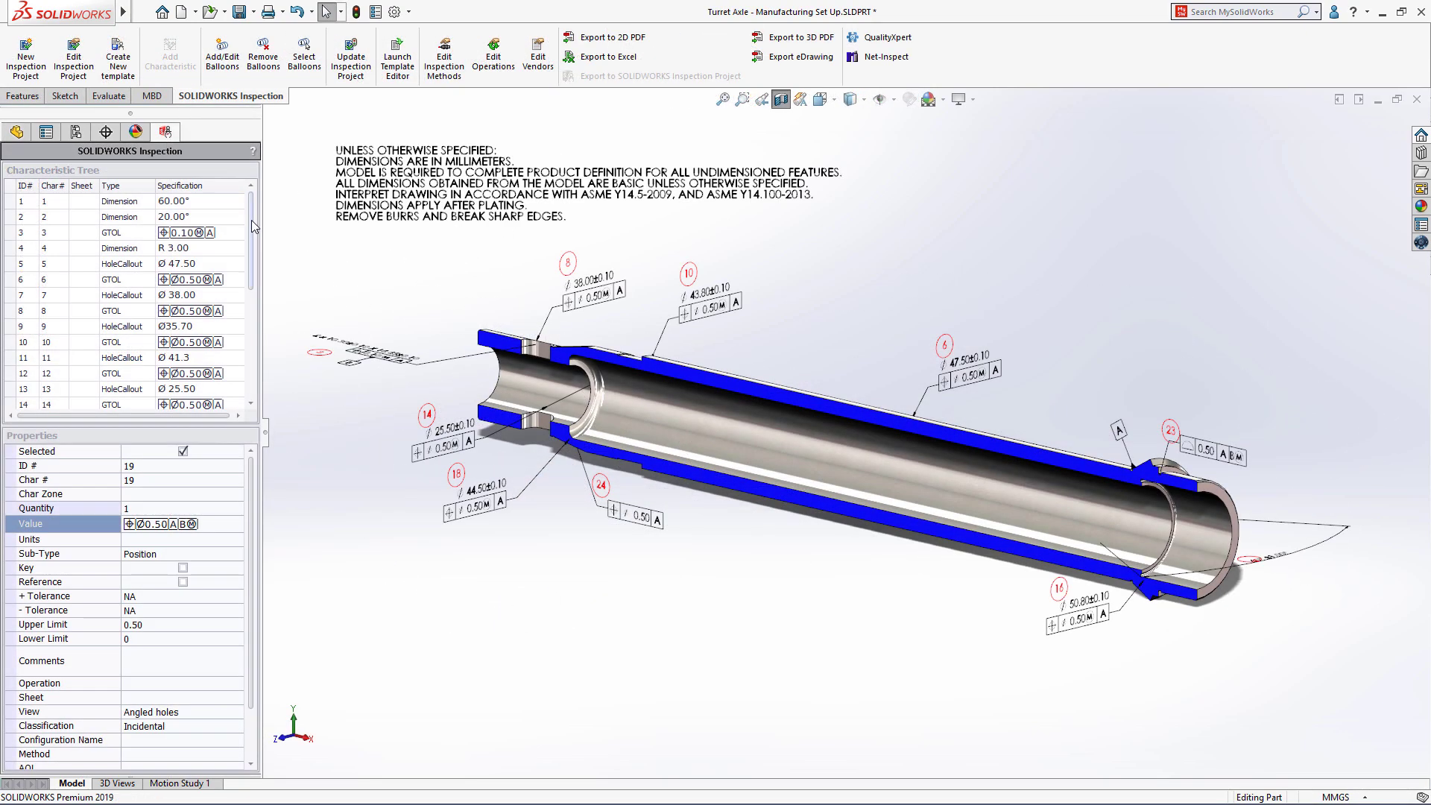
drag(254, 226, 257, 297)
Step: Run Tolerance Based Machining (Turn) to rebuild the axle's turning operations from tolerance-range strategies
drag(256, 297, 258, 324)
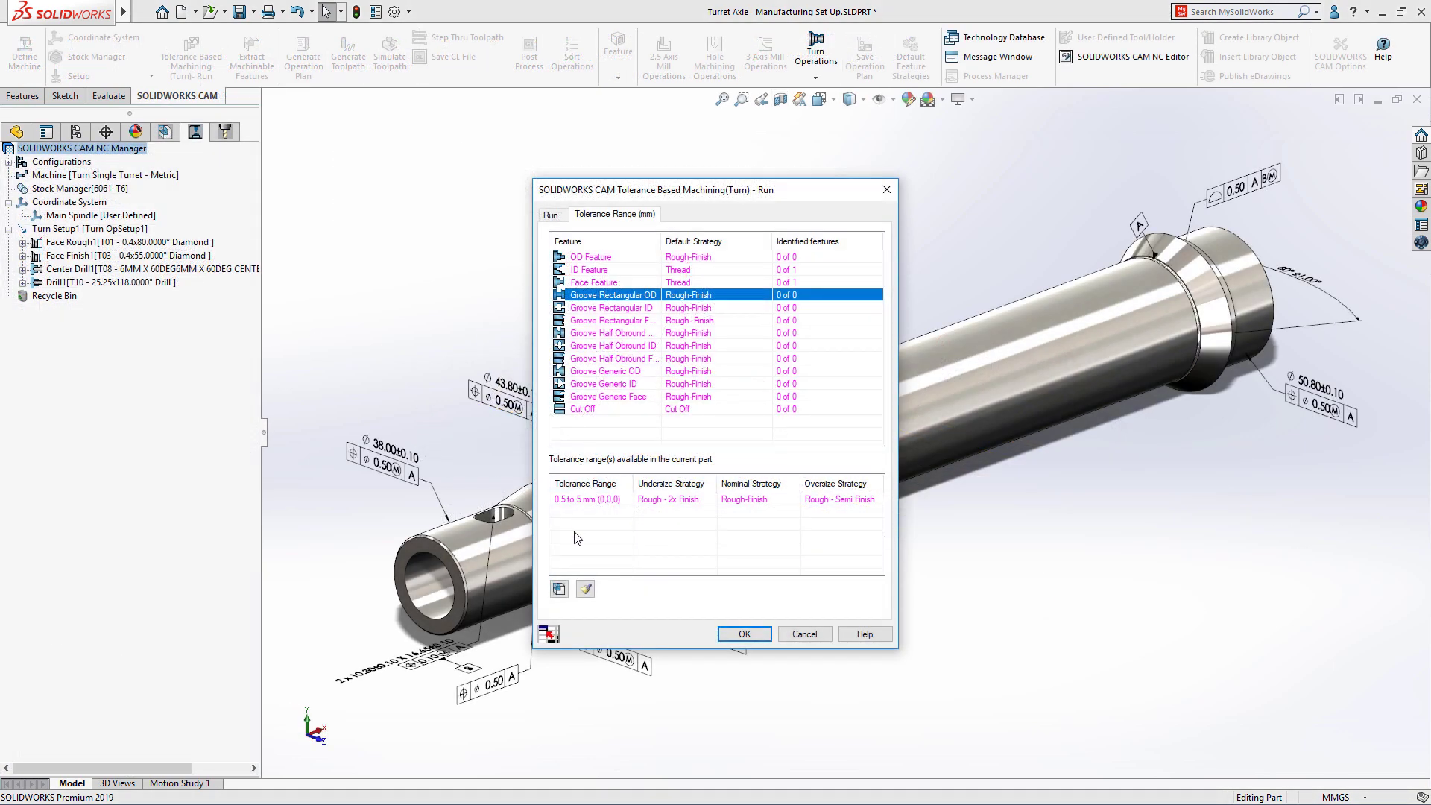
click(560, 588)
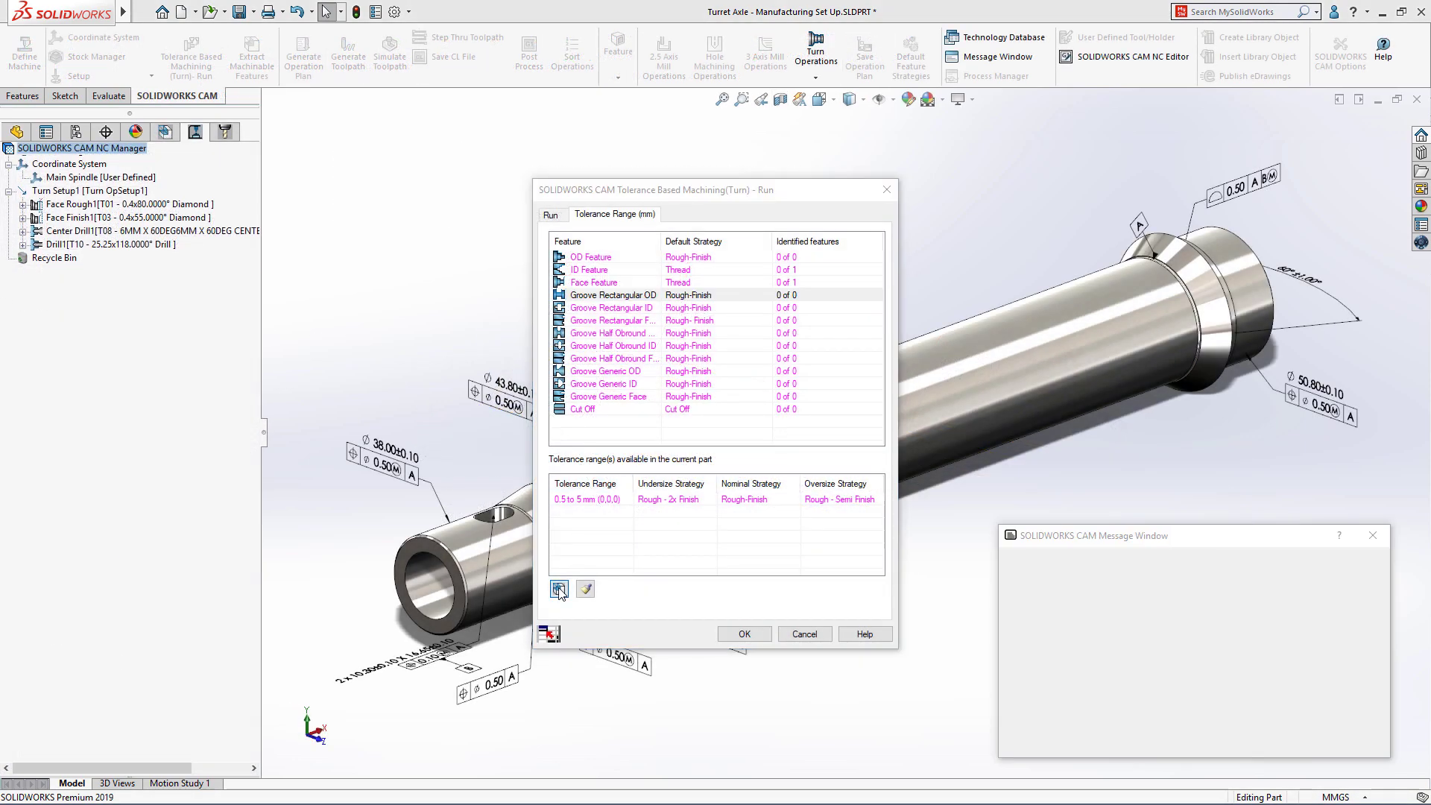